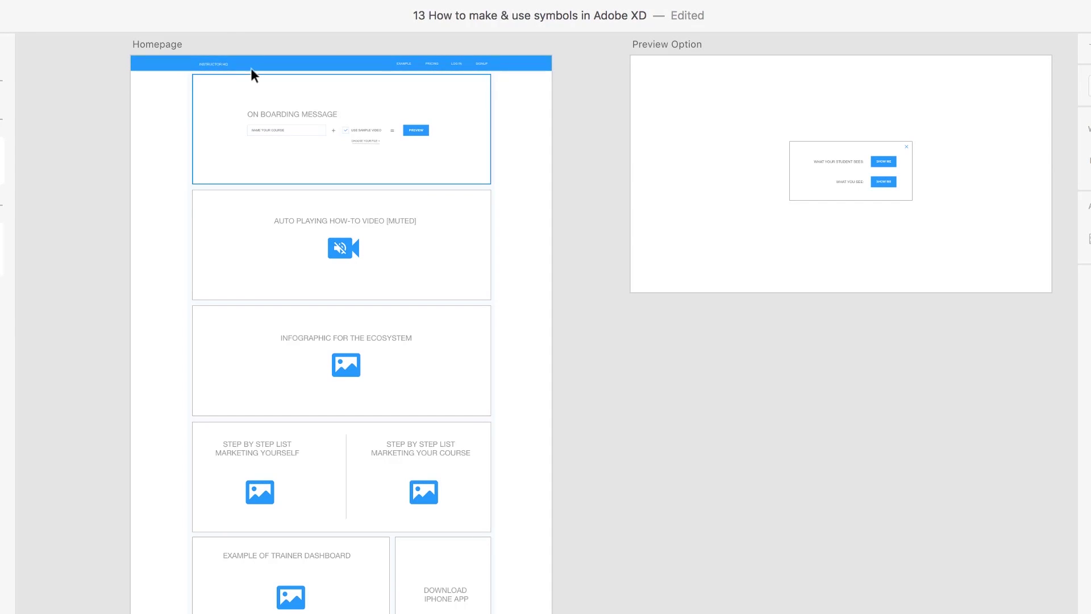
# - Add a Web 1920 artboard and place it directly beneath the Student View artboard, aligned with its edges
pyautogui.scroll(-10, 693, 415)
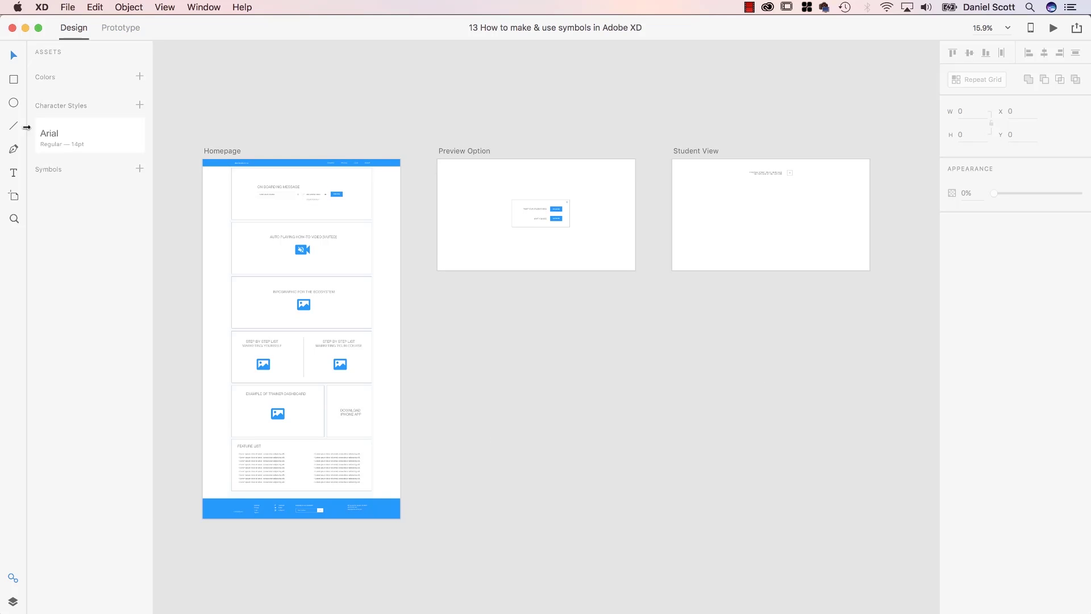
pyautogui.click(13, 198)
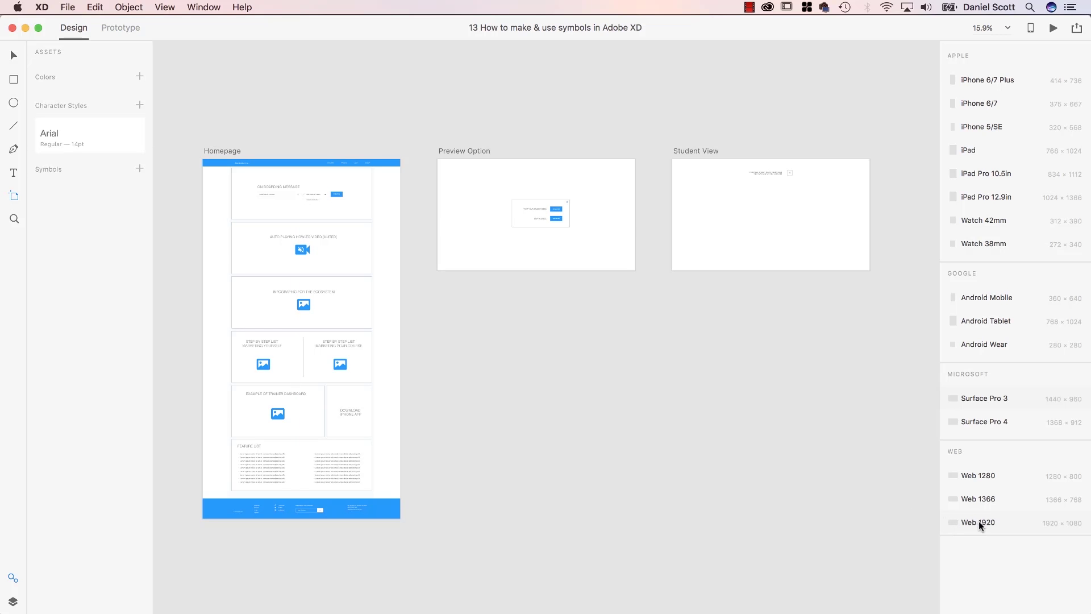
pyautogui.click(991, 527)
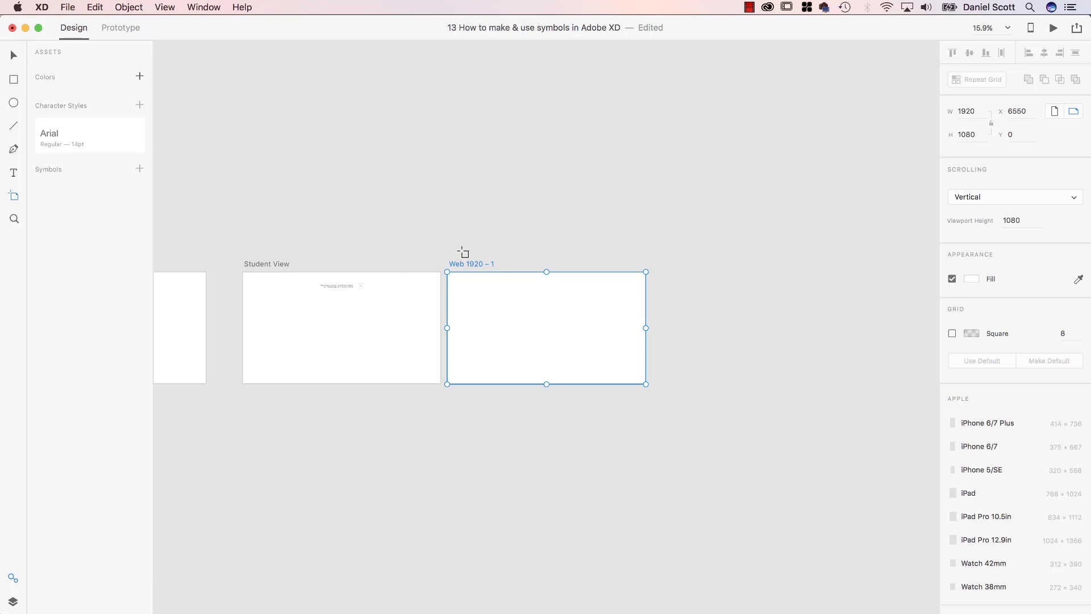
pyautogui.moveTo(469, 264); pyautogui.dragTo(264, 414)
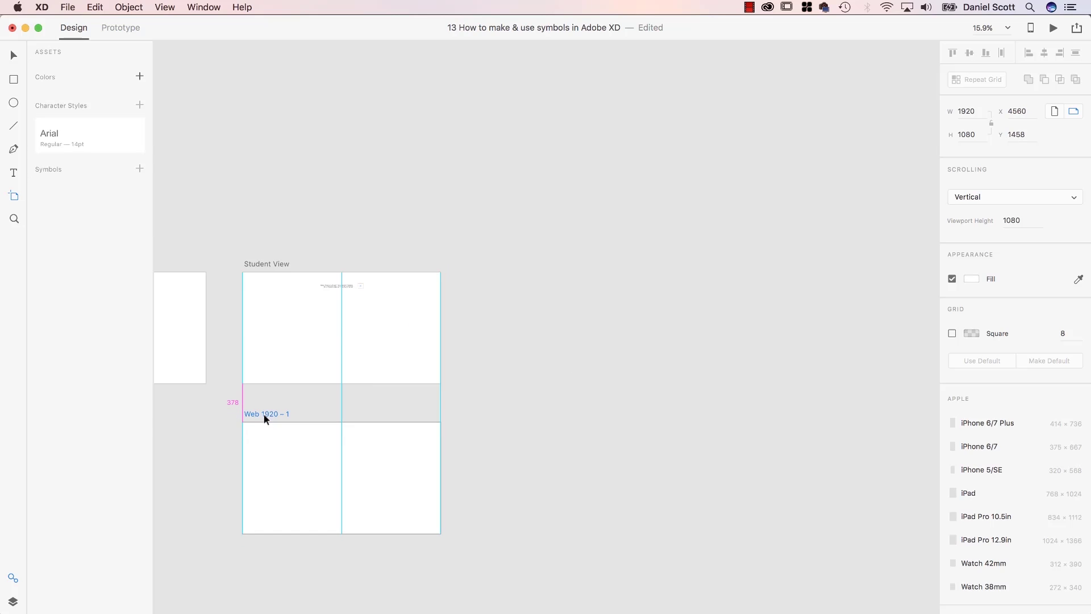
# - Rename the new artboard "Instructor Dashboard" and extend its height to about 2004
pyautogui.hscroll(-5, 402, 415)
pyautogui.doubleClick(420, 405)
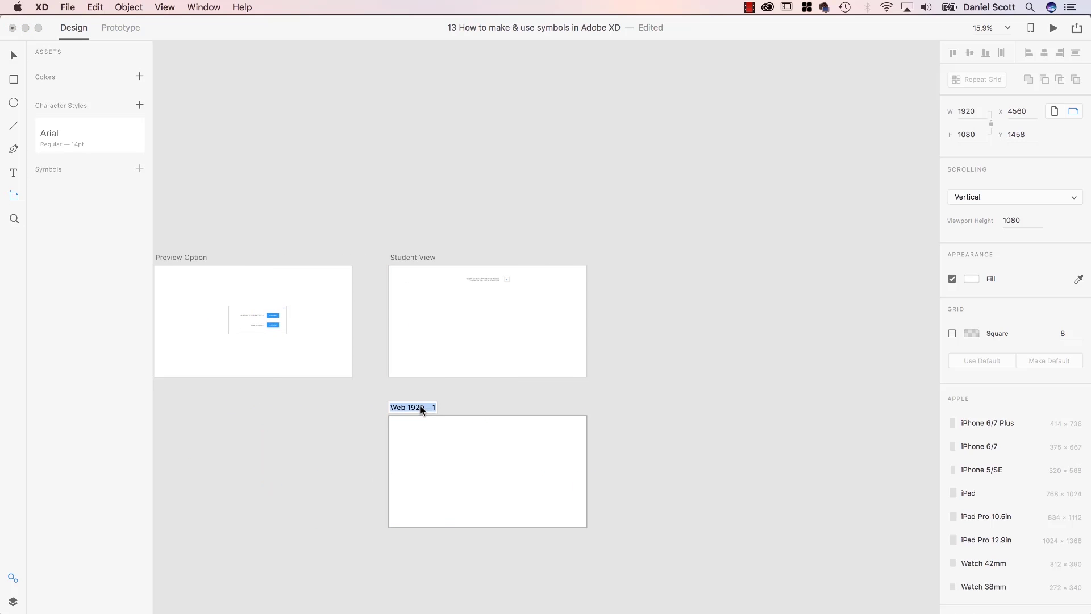
pyautogui.write('Instructor Dashboard')
pyautogui.press('Return')
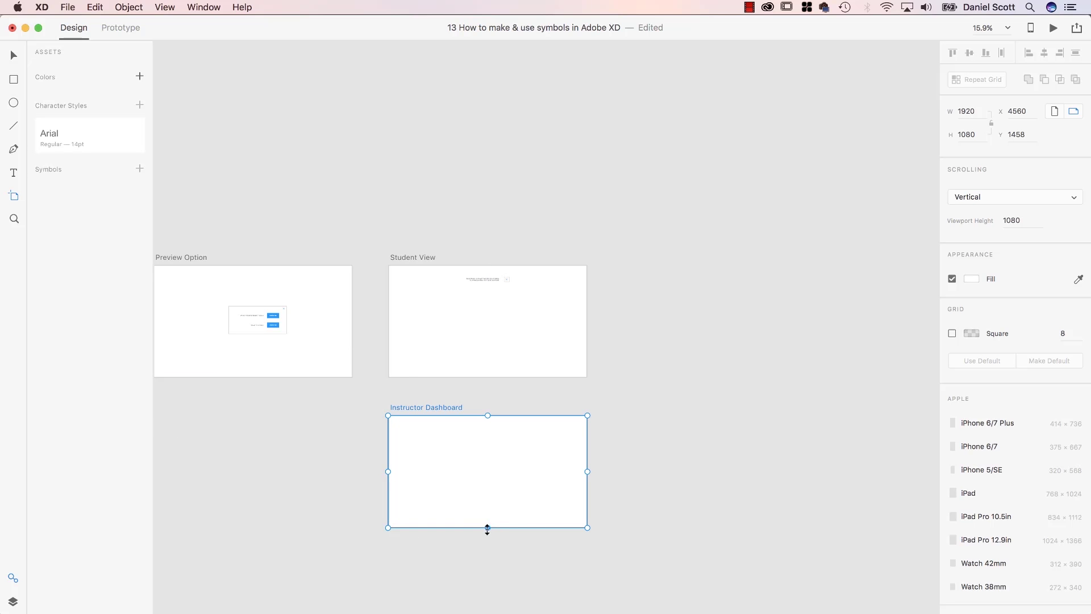
pyautogui.moveTo(487, 527); pyautogui.dragTo(487, 612)
# - Turn the Homepage's blue header bar, including its logo text and navigation links, into a symbol
pyautogui.hscroll(-5, 433, 420)
pyautogui.hscroll(-2, 431, 421)
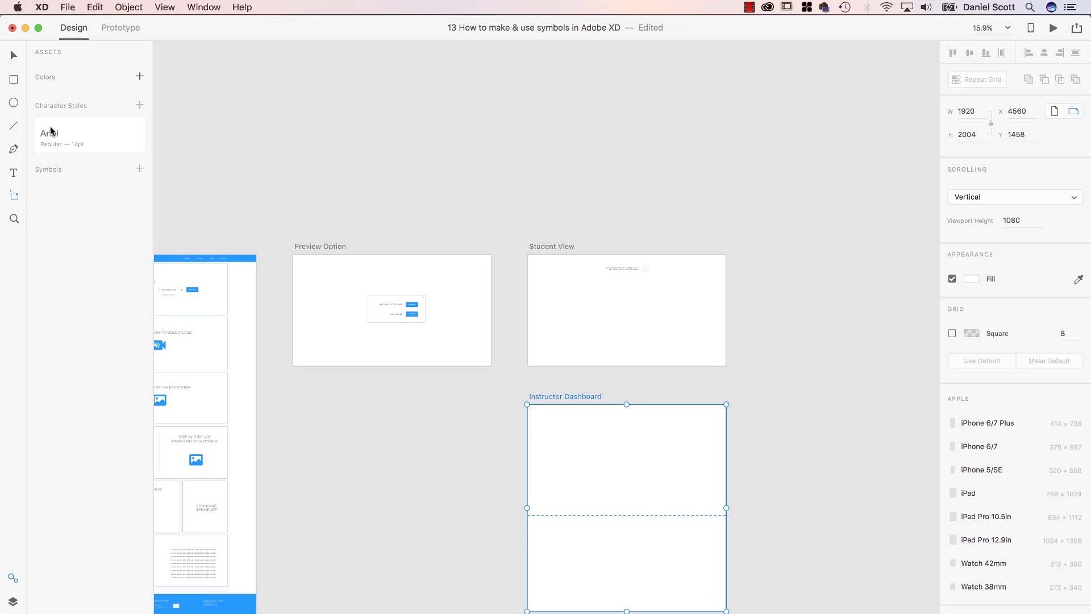
pyautogui.hscroll(-5, 202, 163)
pyautogui.scroll(-3, 202, 163)
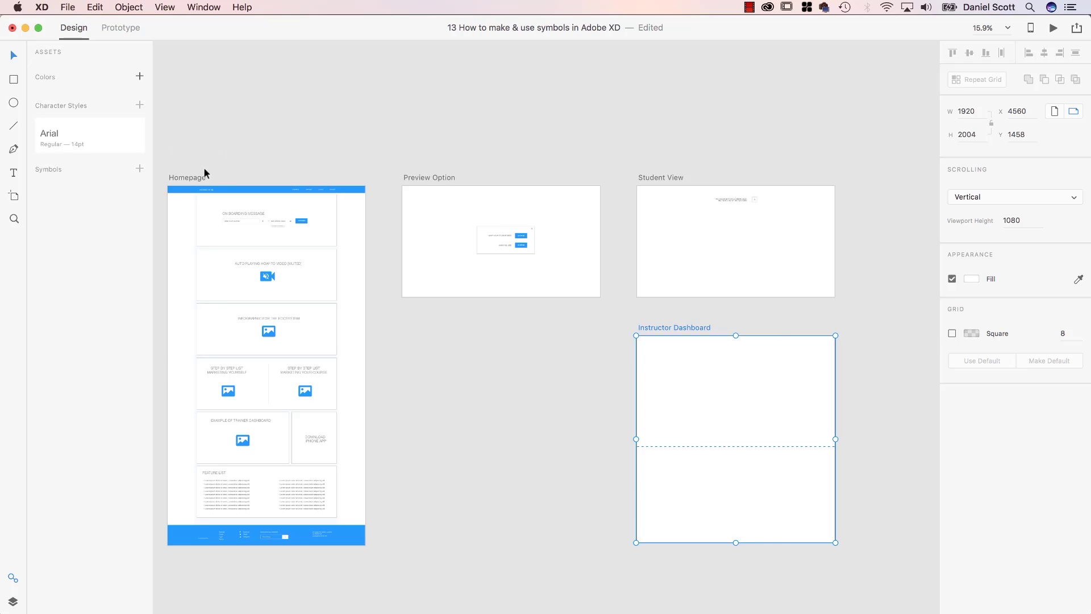
pyautogui.press('super+plus')
pyautogui.press('super+plus')
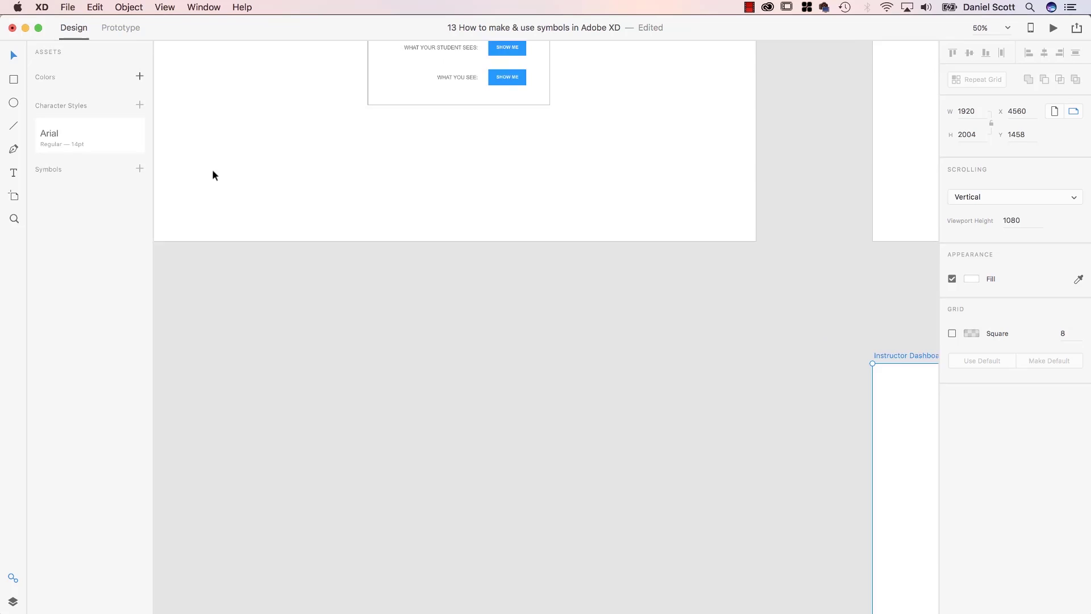
pyautogui.hscroll(-15, 212, 171)
pyautogui.scroll(5, 212, 170)
pyautogui.hscroll(3, 213, 171)
pyautogui.scroll(3, 213, 171)
pyautogui.moveTo(291, 193); pyautogui.dragTo(358, 216)
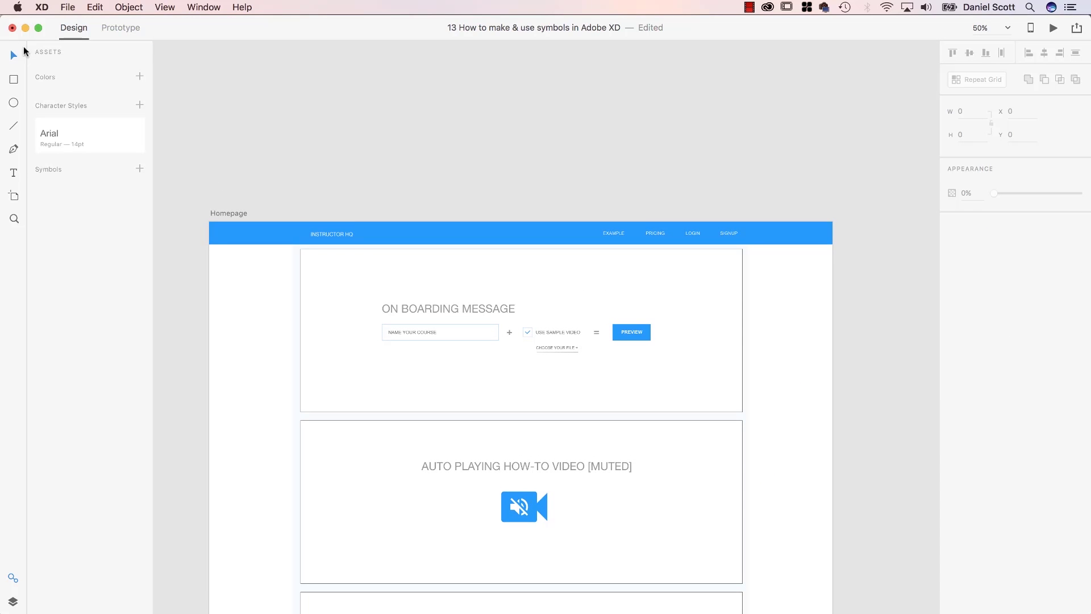
pyautogui.moveTo(283, 179); pyautogui.dragTo(749, 238)
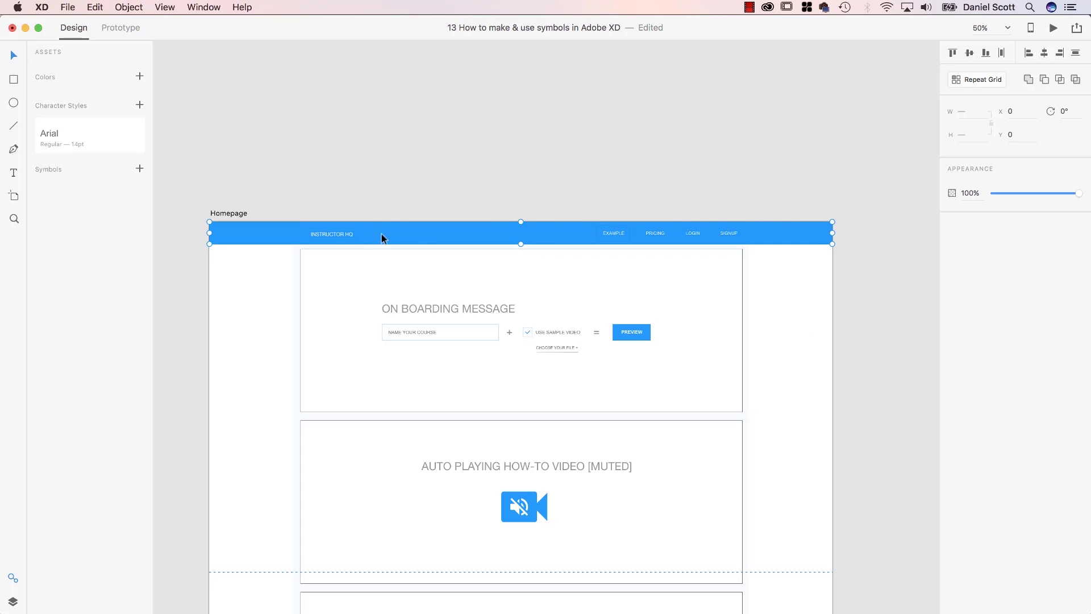
pyautogui.moveTo(465, 228); pyautogui.dragTo(492, 122)
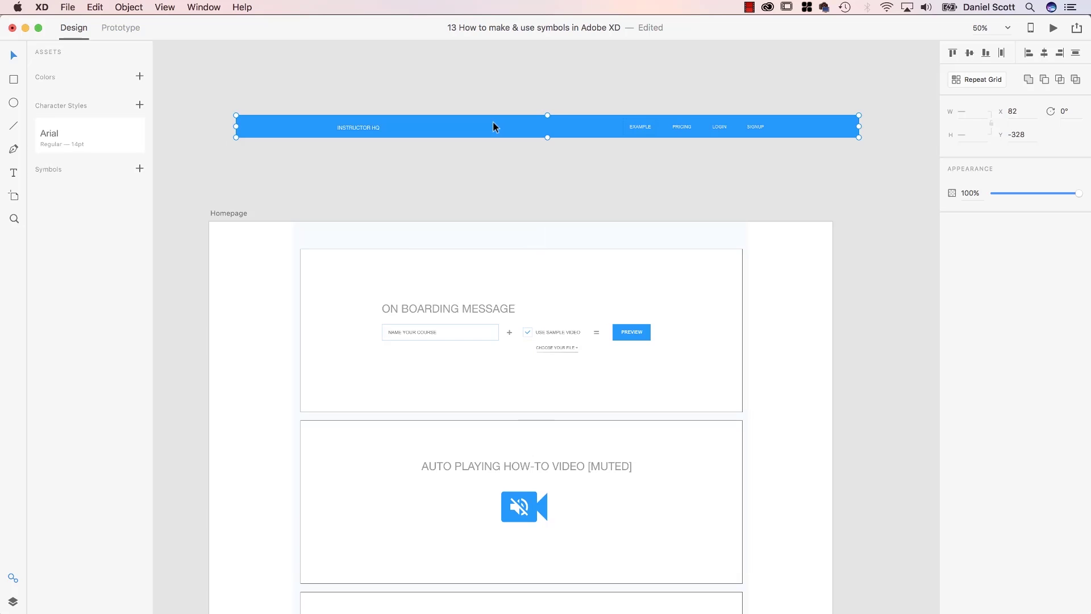
pyautogui.press('super+z')
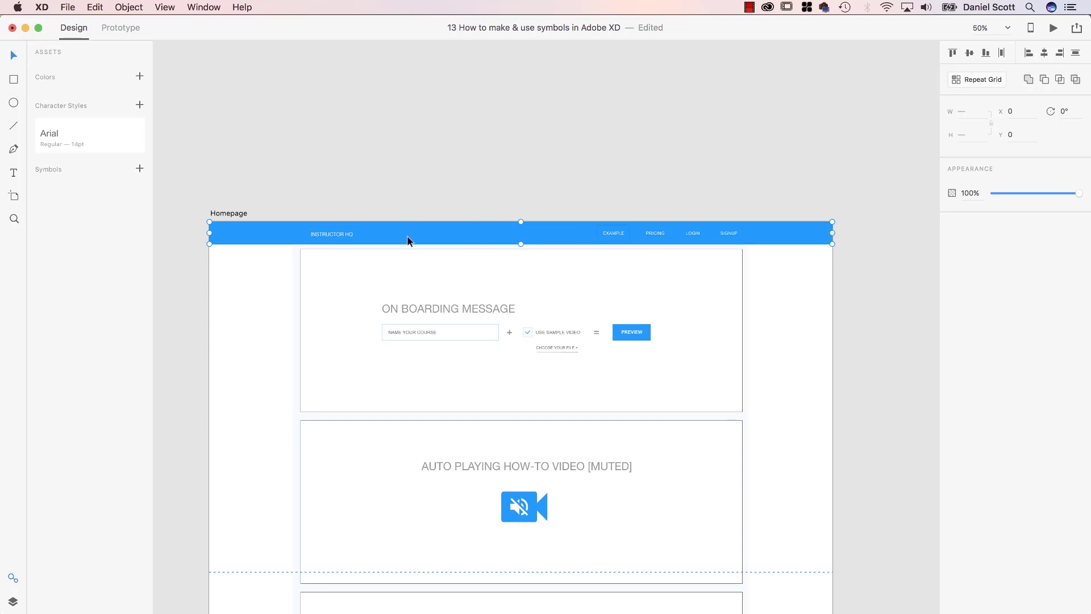
pyautogui.click(12, 578)
pyautogui.click(13, 578)
pyautogui.click(139, 170)
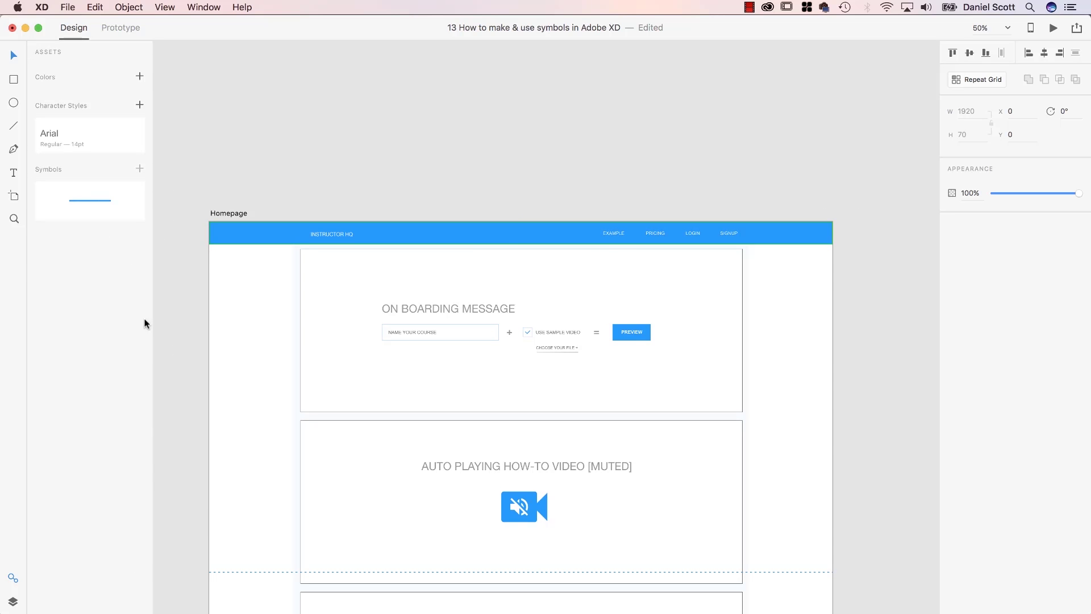
# - Place an instance of the header symbol across the top of the Instructor Dashboard artboard
pyautogui.scroll(-10, 564, 271)
pyautogui.hscroll(20, 564, 271)
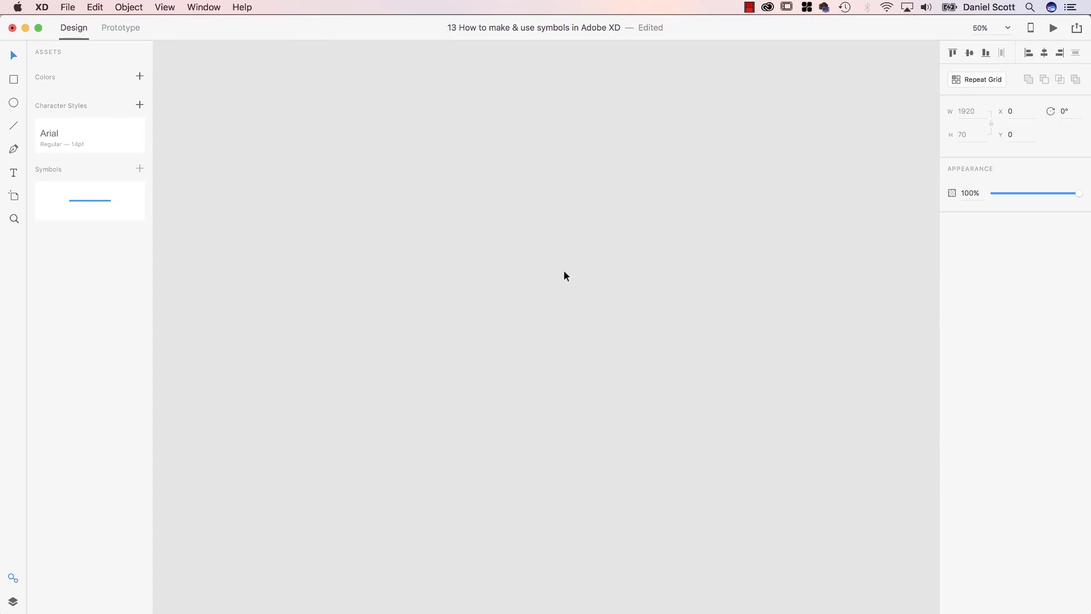
pyautogui.scroll(5, 565, 272)
pyautogui.hscroll(-3, 563, 275)
pyautogui.scroll(-2, 564, 276)
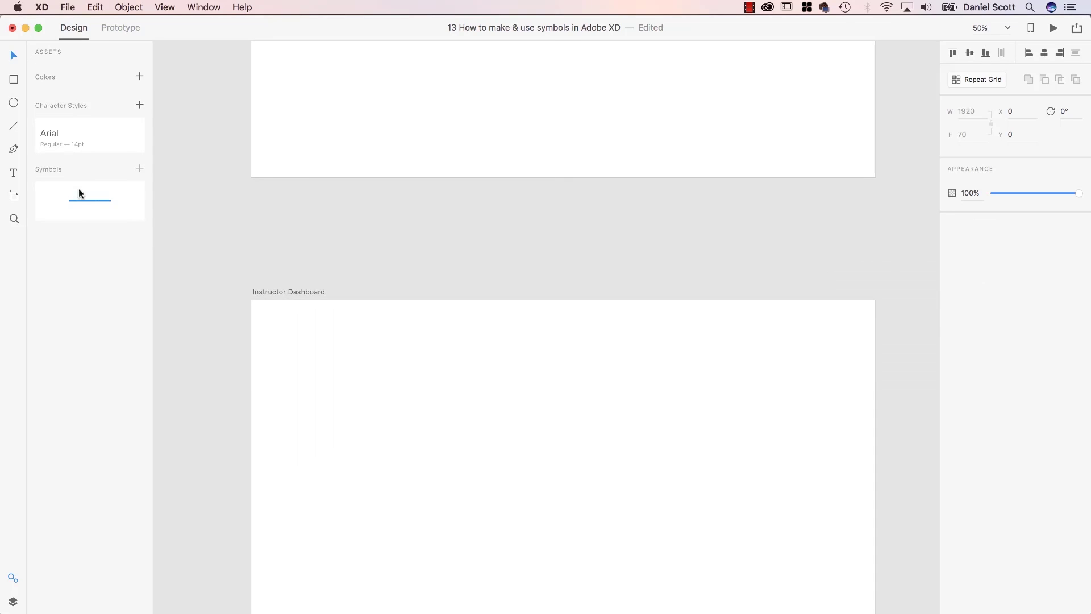
pyautogui.moveTo(79, 193); pyautogui.dragTo(564, 316)
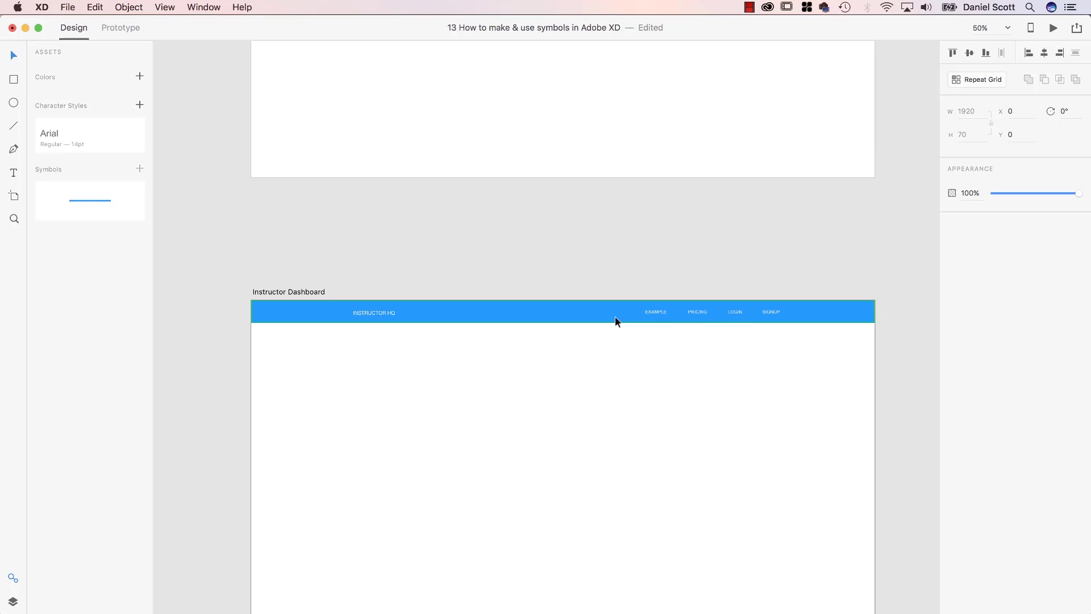
# - Change the LOGIN link in the Instructor Dashboard header to "LOG IN"
pyautogui.press('super+1')
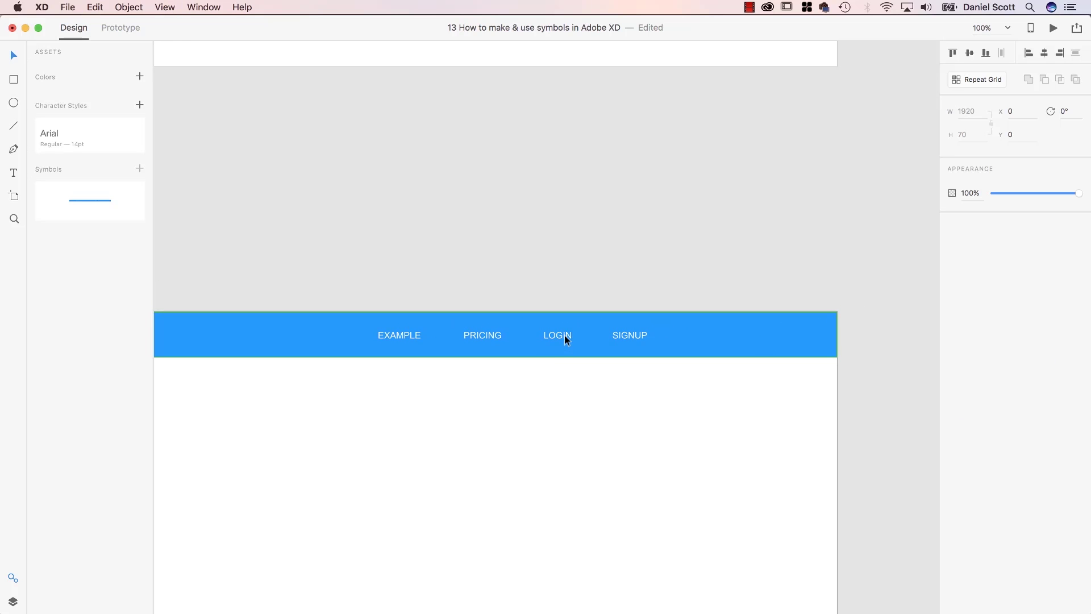
pyautogui.doubleClick(565, 335)
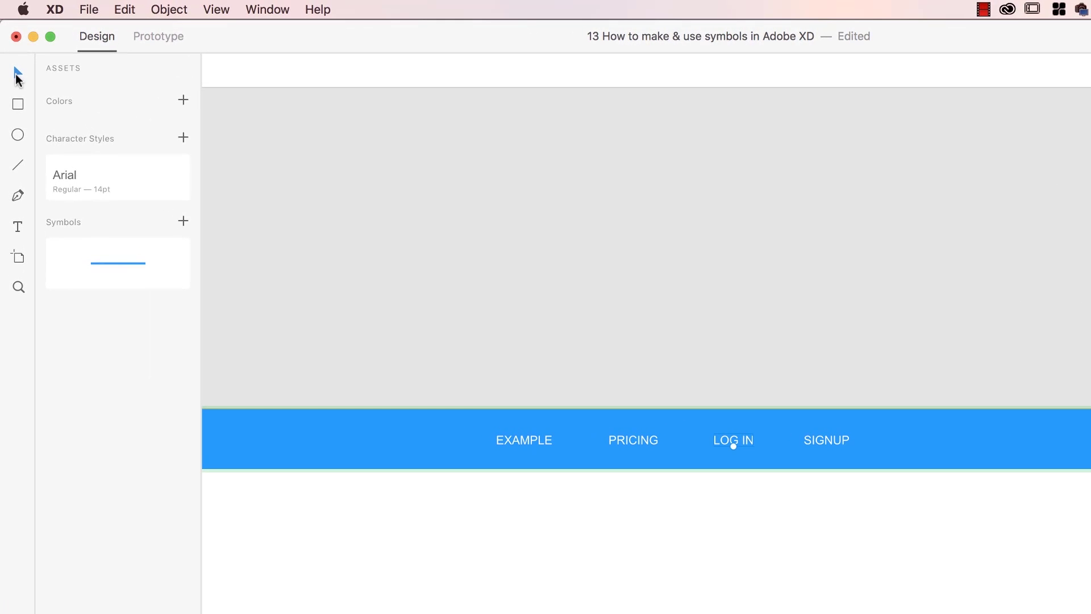
pyautogui.click(16, 74)
pyautogui.click(784, 379)
# - Examine the login link in the Homepage header to compare it with the edited instance
pyautogui.scroll(10, 774, 379)
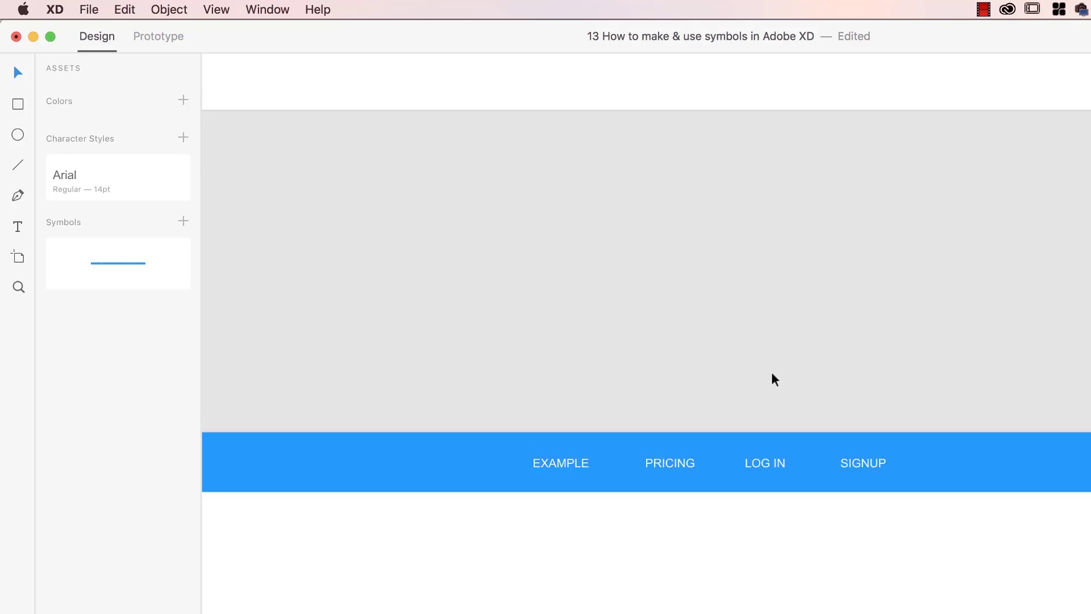
pyautogui.hscroll(-10, 775, 379)
pyautogui.scroll(-10, 774, 379)
pyautogui.hscroll(10, 774, 379)
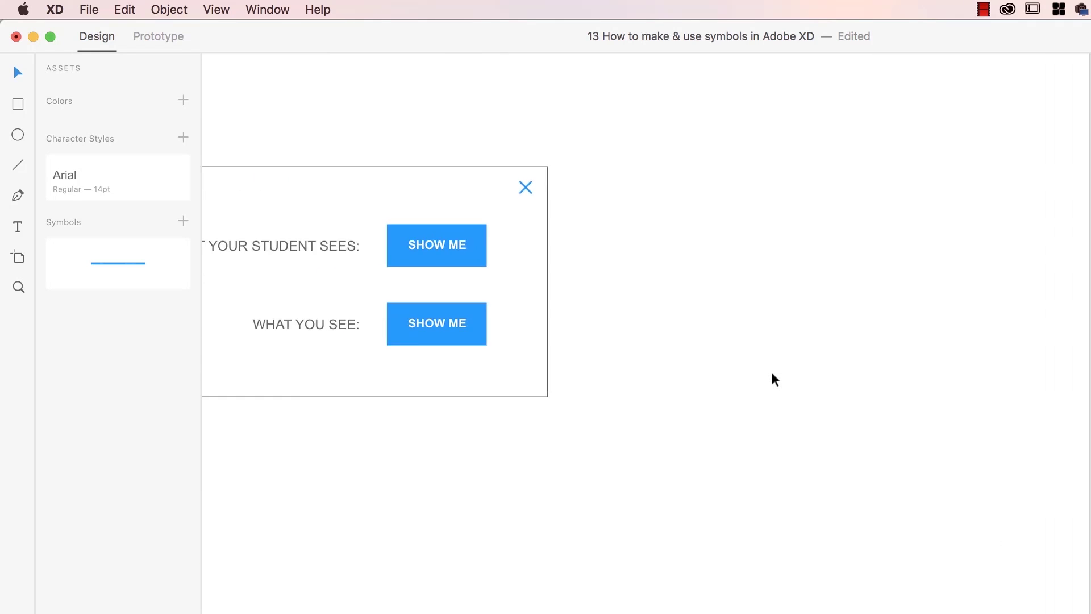
pyautogui.hscroll(-3, 771, 374)
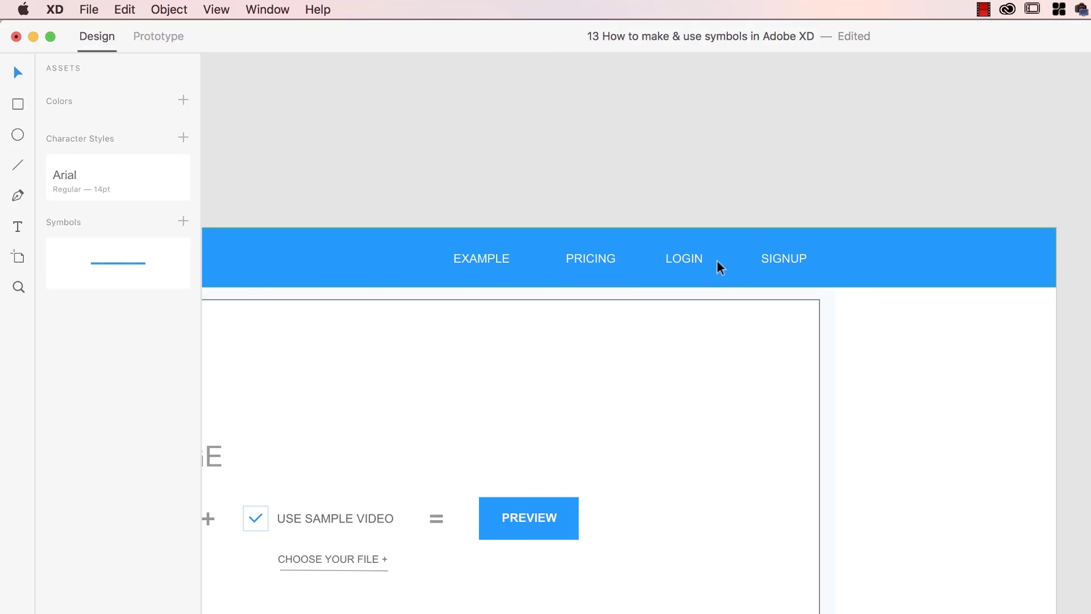
pyautogui.scroll(10, 700, 275)
# - Update all symbols from the edited header on the Instructor Dashboard artboard
pyautogui.hscroll(-10, 699, 275)
pyautogui.scroll(-10, 702, 278)
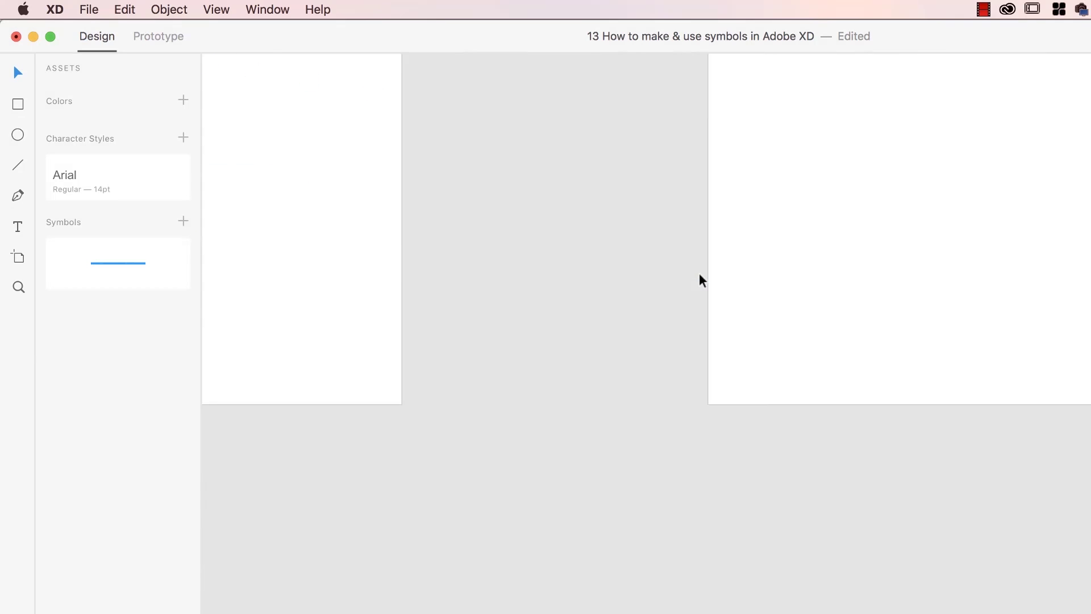
pyautogui.rightClick(764, 409)
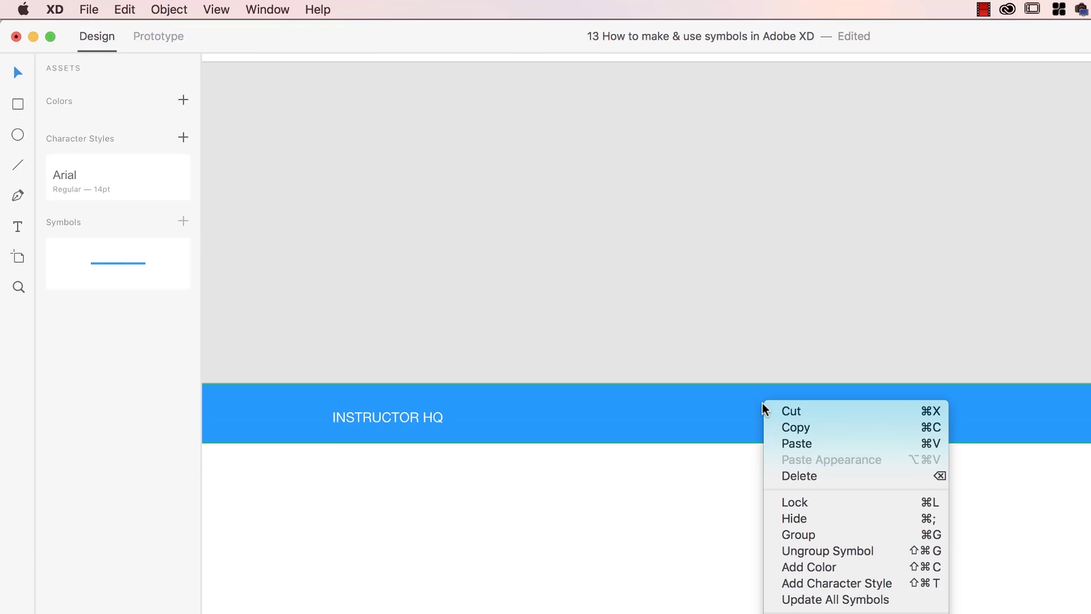
pyautogui.click(830, 599)
# - Check the login link's wording in the Homepage header after the symbol update
pyautogui.scroll(10, 704, 588)
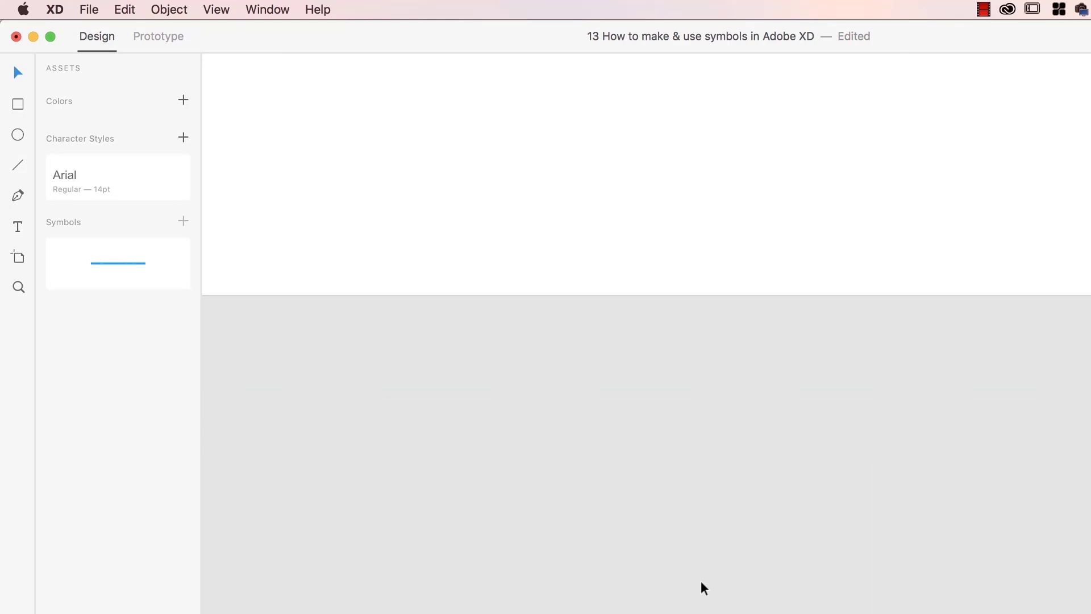
pyautogui.press('super+0')
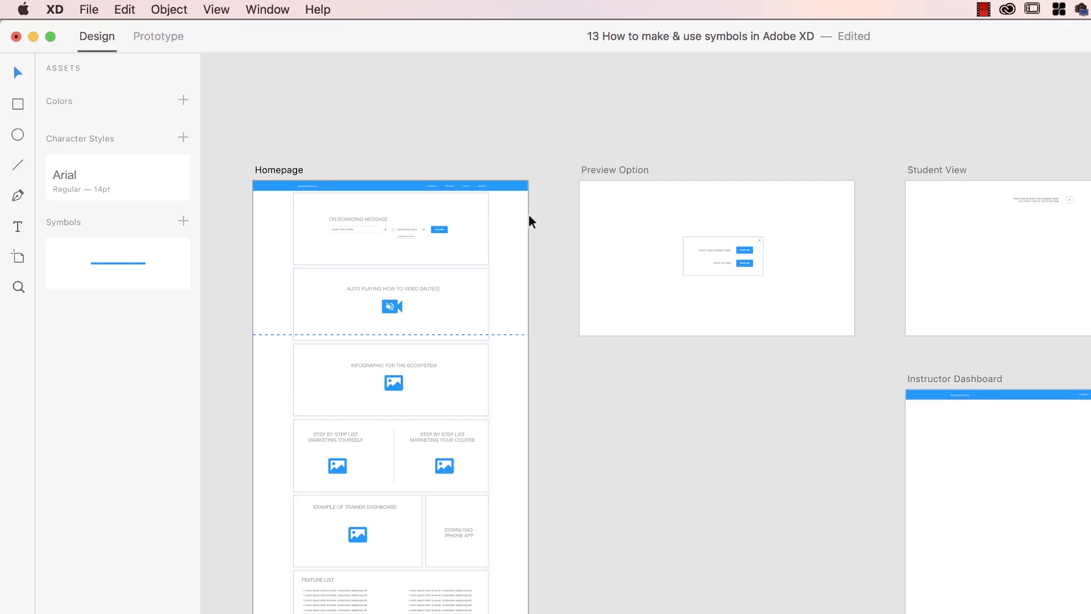
pyautogui.press('super+equal')
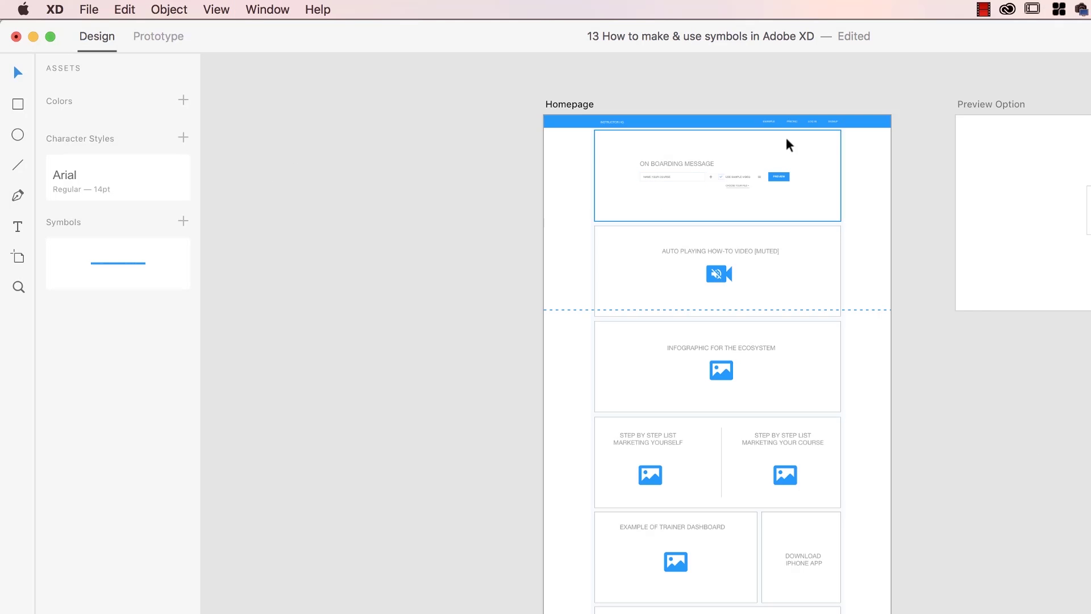
pyautogui.press('super+equal')
pyautogui.scroll(12, 786, 140)
pyautogui.press('super+equal')
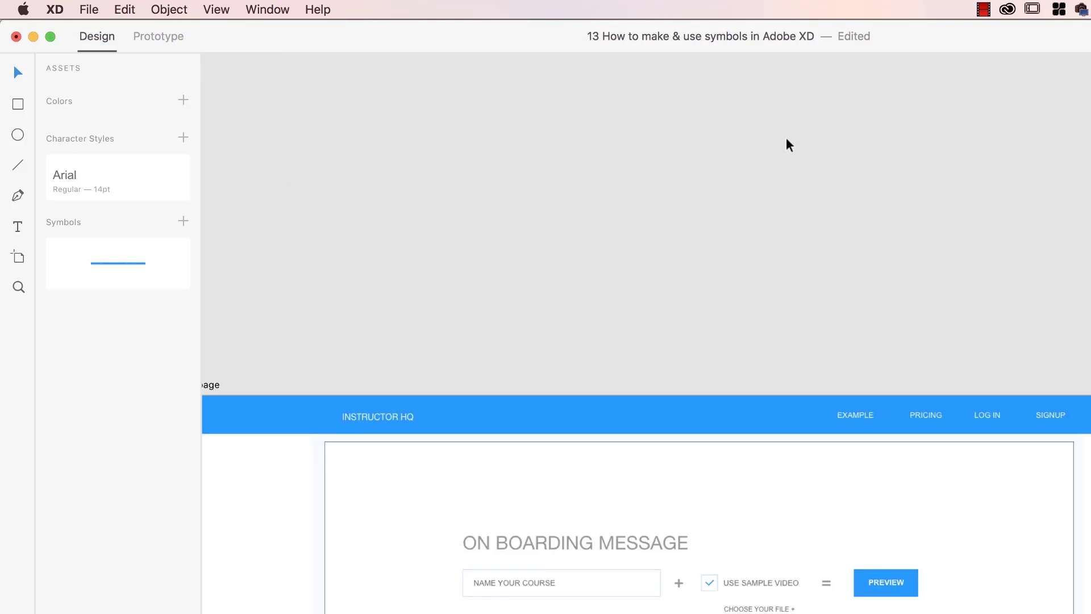
pyautogui.press('super+equal')
pyautogui.hscroll(5, 1000, 401)
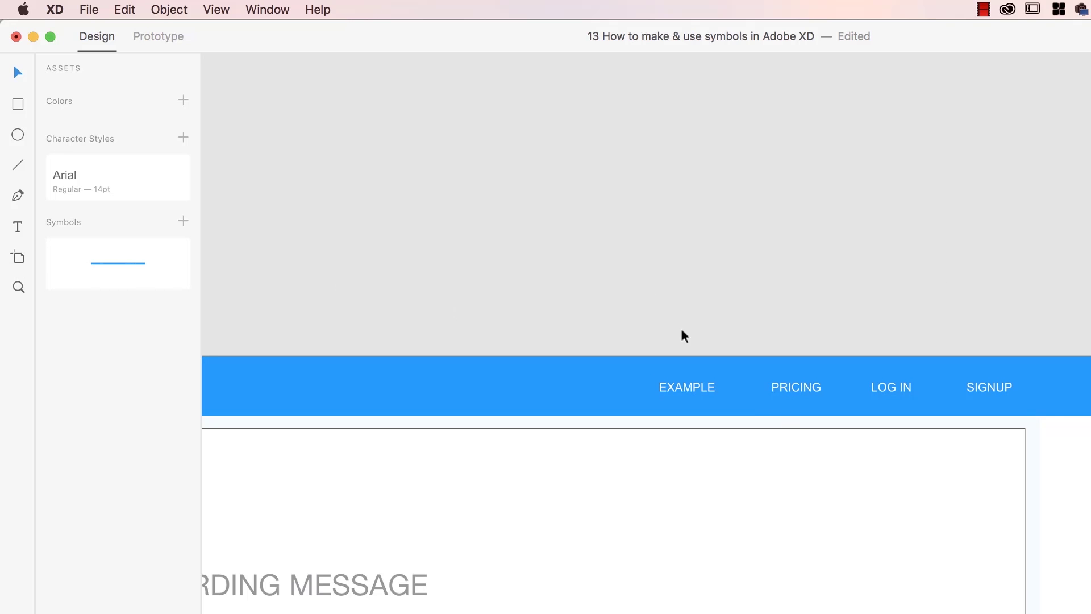
pyautogui.scroll(-5, 969, 370)
pyautogui.hscroll(2, 968, 370)
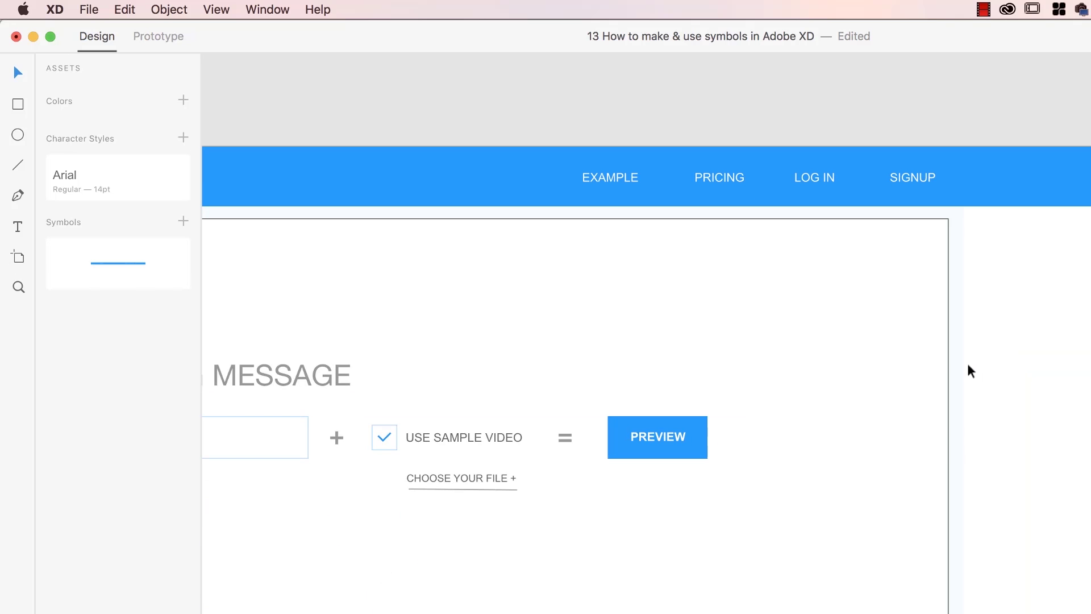
# - Turn the Homepage's blue footer, including its links, newsletter form and contact details, into a symbol
pyautogui.press('super+minus')
pyautogui.scroll(-10, 970, 371)
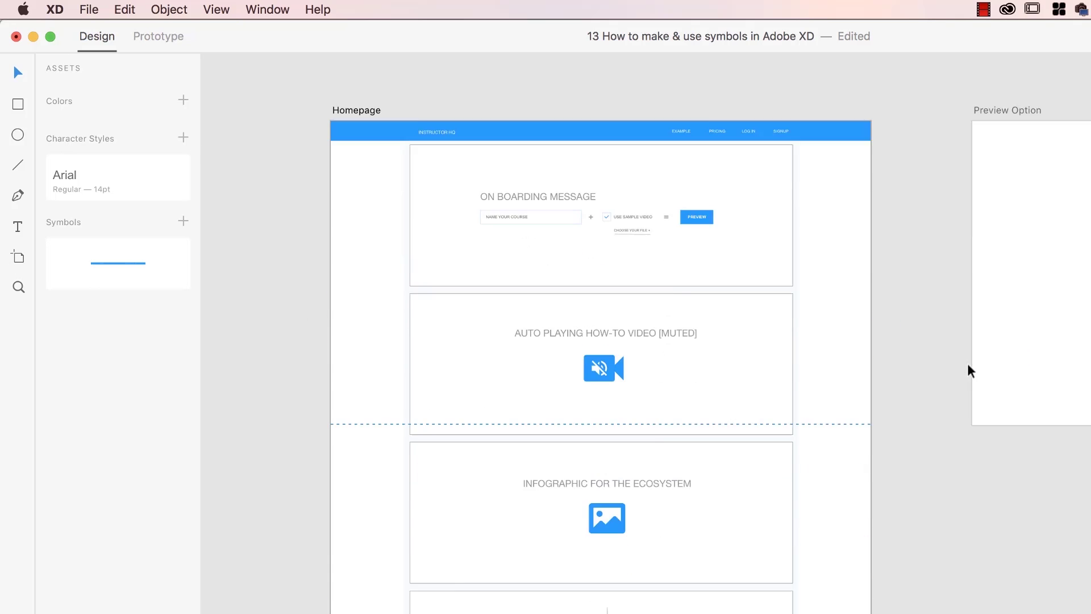
pyautogui.press('super+minus')
pyautogui.hscroll(3, 969, 371)
pyautogui.scroll(-2, 969, 370)
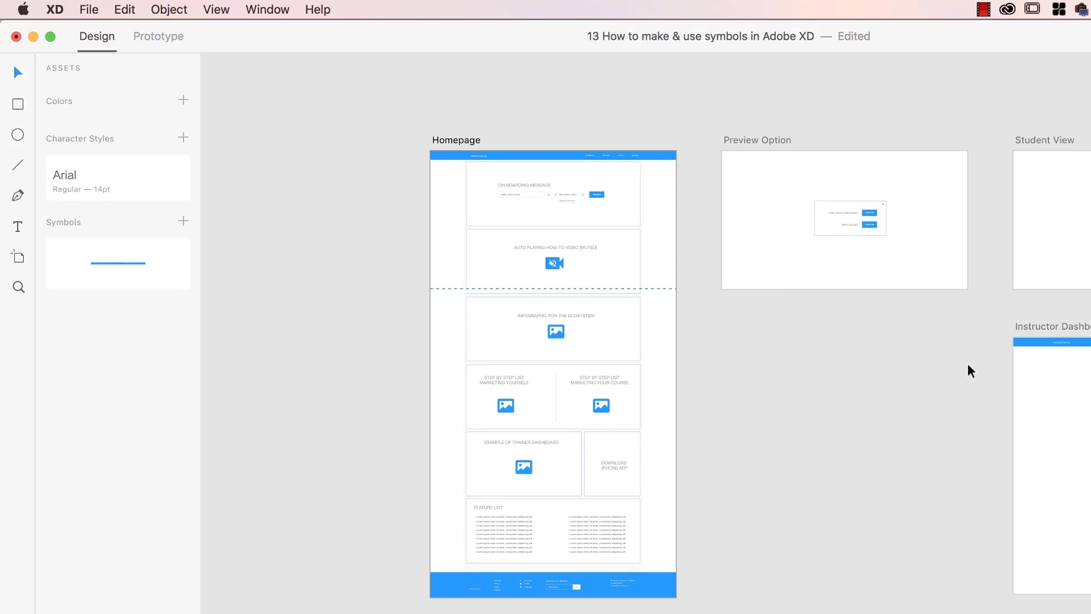
pyautogui.press('super+plus')
pyautogui.scroll(-4, 625, 443)
pyautogui.hscroll(-4, 625, 443)
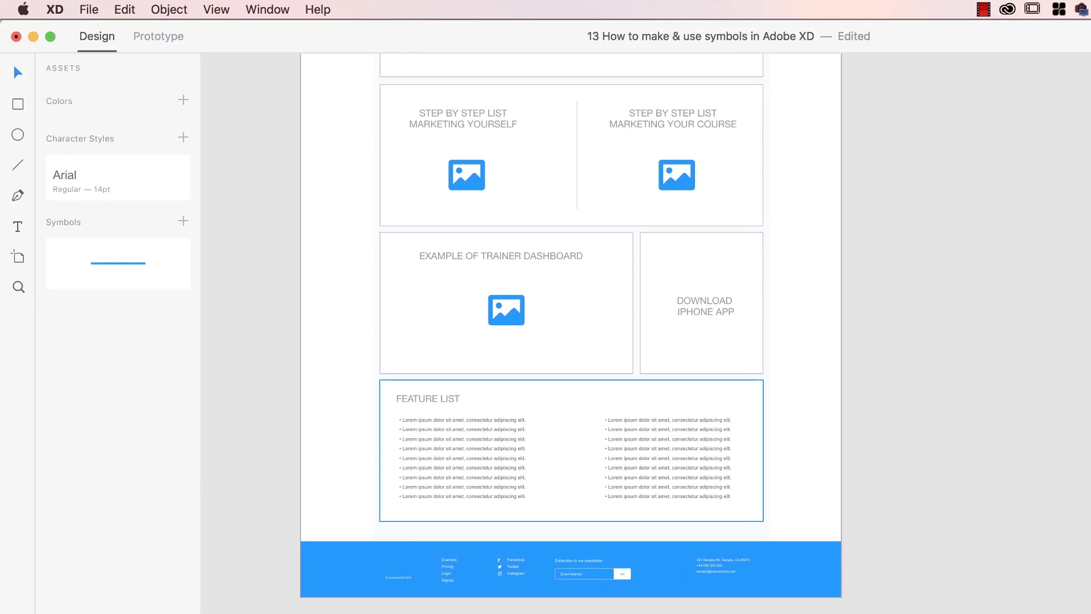
pyautogui.click(307, 562)
pyautogui.moveTo(307, 562); pyautogui.dragTo(249, 543)
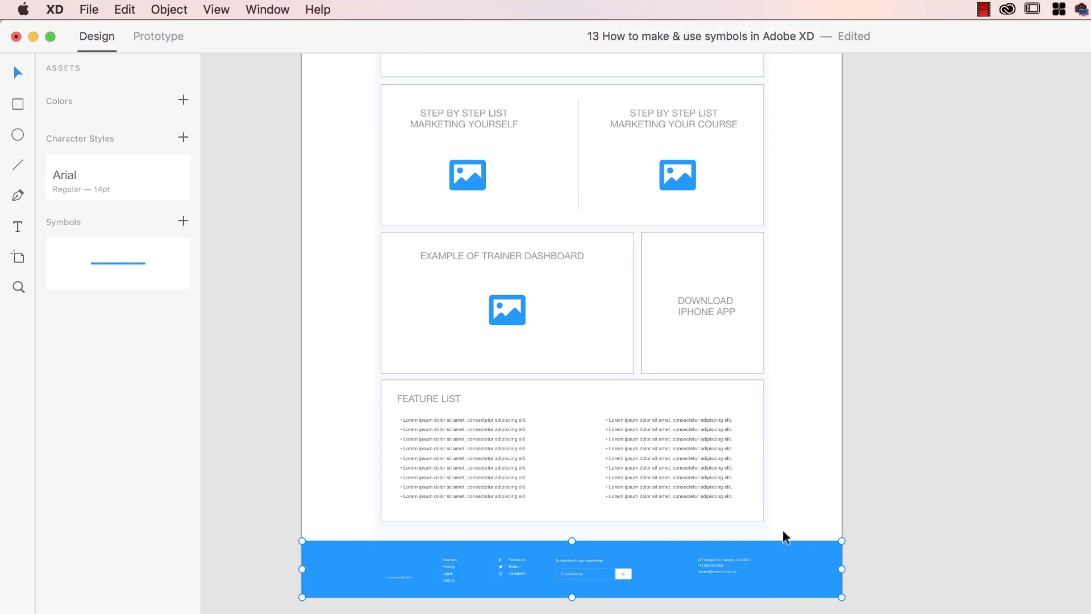
pyautogui.moveTo(723, 578); pyautogui.dragTo(764, 613)
pyautogui.press('super+z')
pyautogui.click(183, 221)
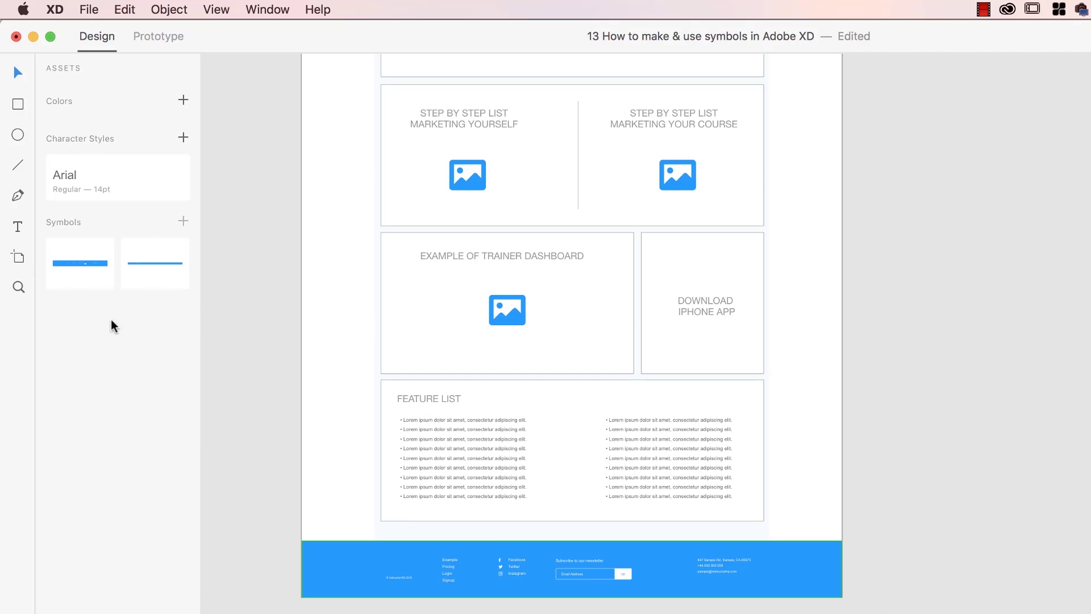
# - Place an instance of the footer symbol across the full width at the bottom edge of the Instructor Dashboard artboard
pyautogui.hscroll(15, 612, 413)
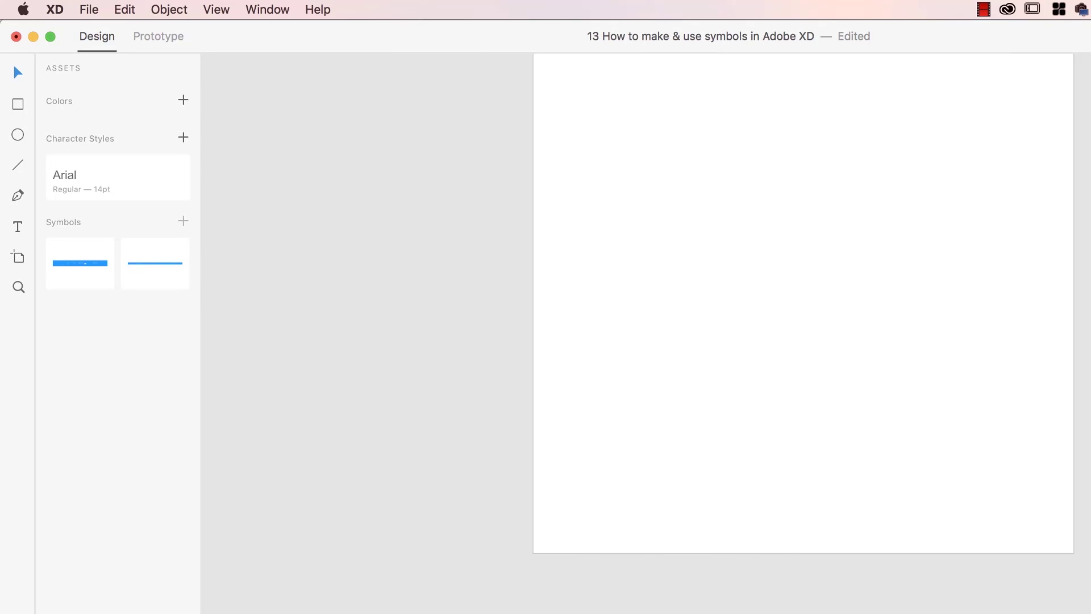
pyautogui.scroll(10, 685, 439)
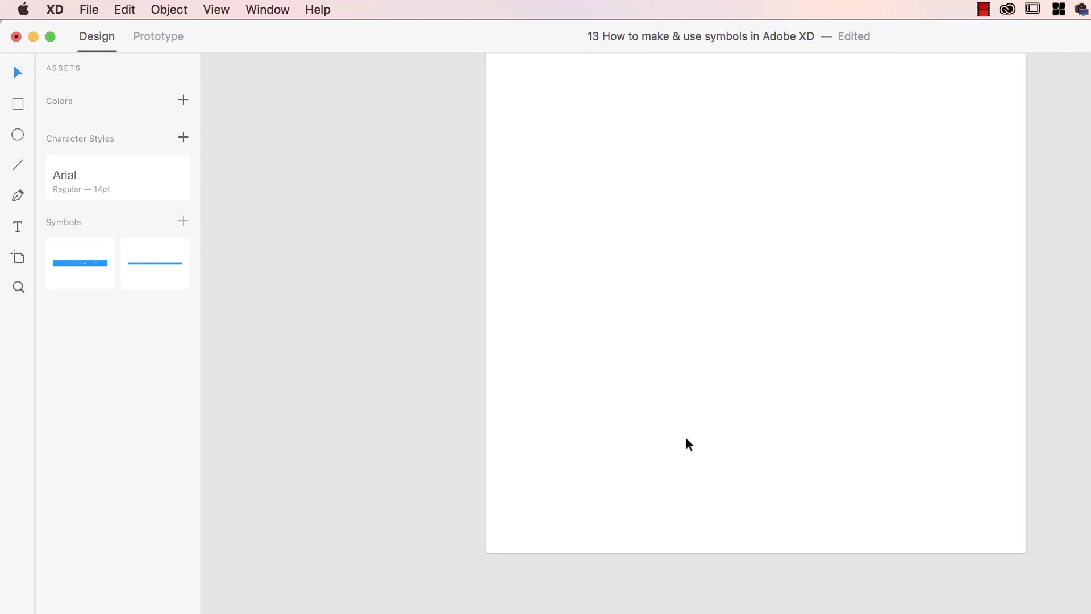
pyautogui.scroll(-10, 686, 439)
pyautogui.moveTo(79, 255); pyautogui.dragTo(748, 370)
pyautogui.moveTo(831, 419); pyautogui.dragTo(819, 444)
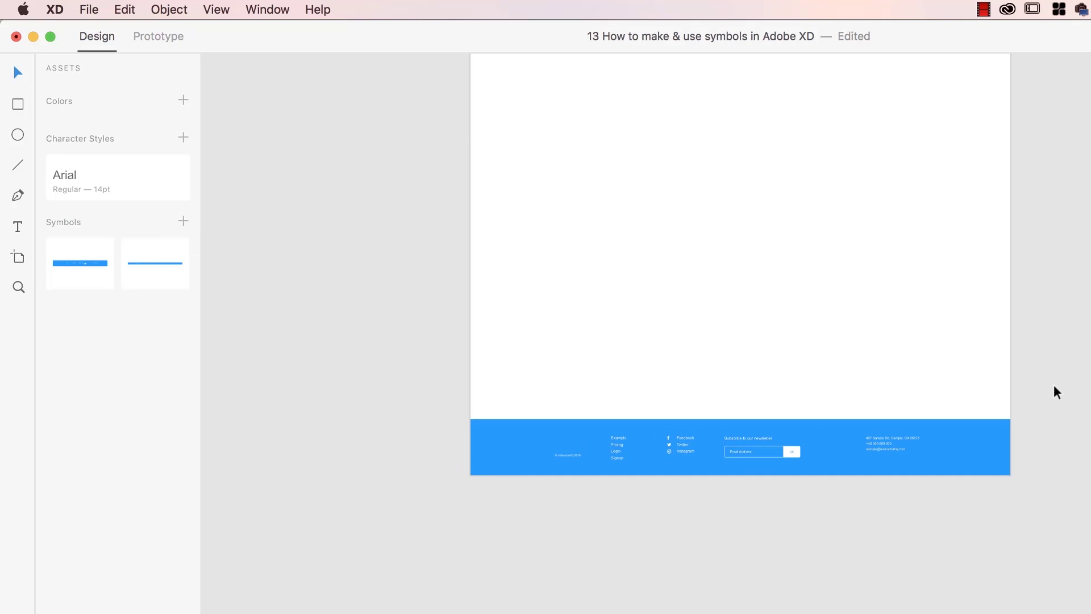
pyautogui.scroll(-10, 1056, 392)
pyautogui.scroll(2, 1055, 392)
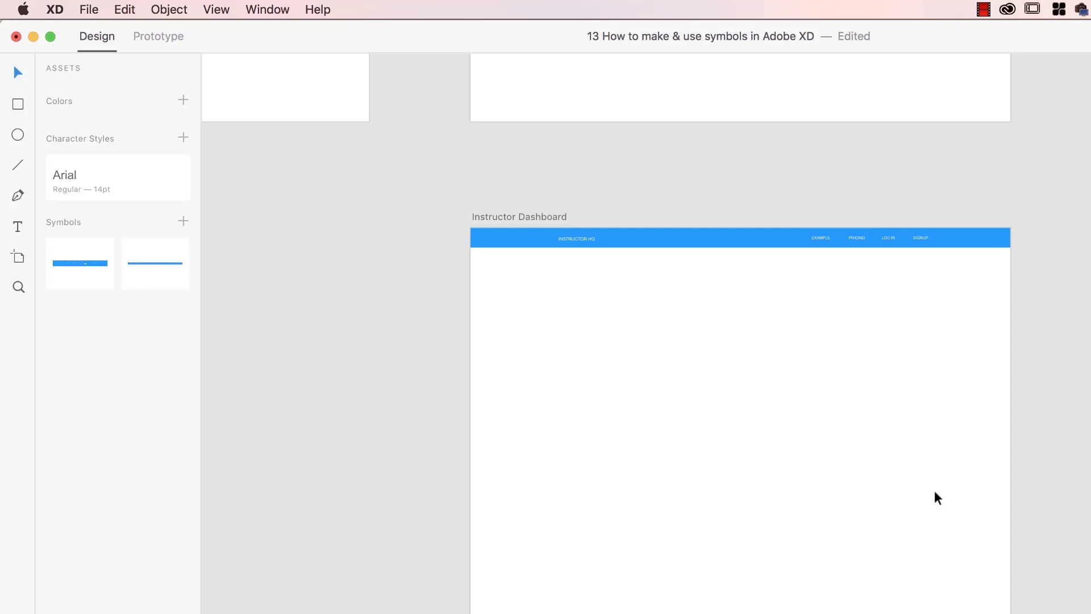
pyautogui.hscroll(-2, 540, 366)
pyautogui.scroll(15, 540, 366)
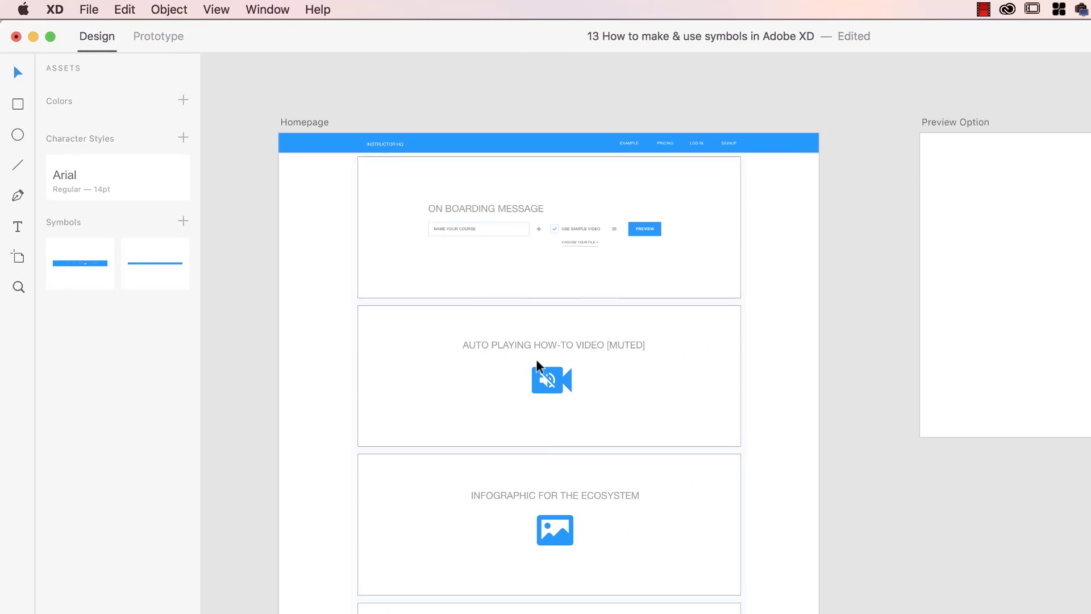
pyautogui.click(735, 450)
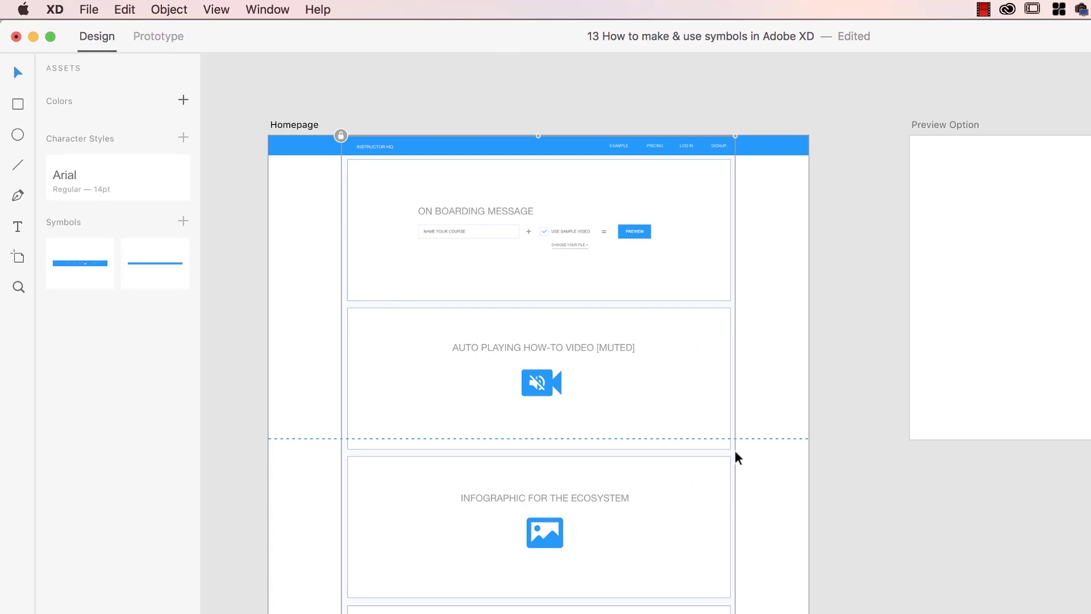
pyautogui.hscroll(15, 795, 472)
pyautogui.press('super+v')
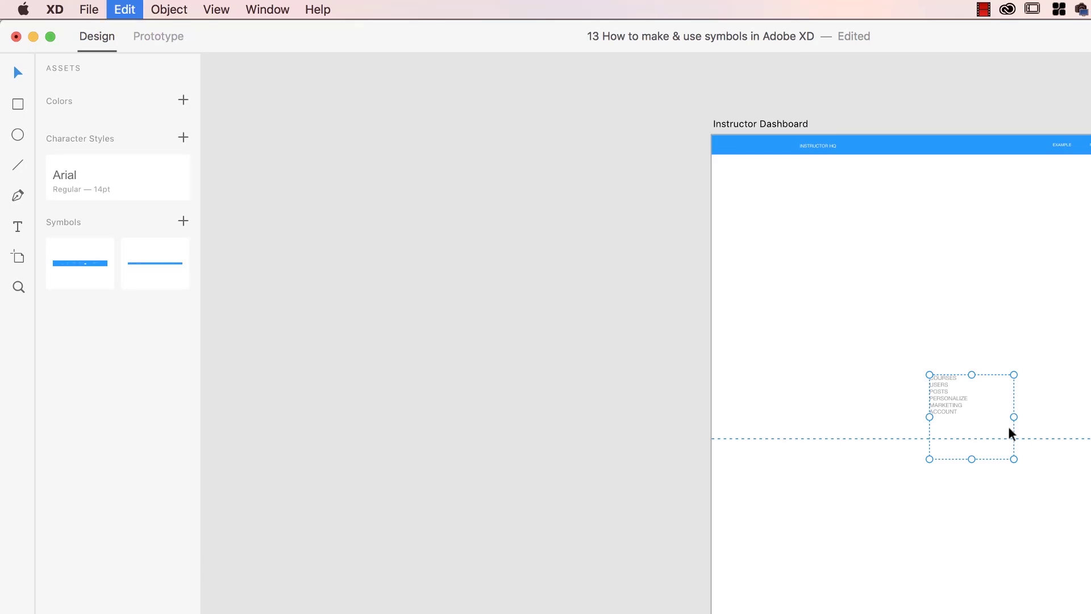
pyautogui.click(574, 414)
# - Unlock the pale blue content background on the Homepage artboard, copy it and lock the original again
pyautogui.hscroll(-15, 577, 421)
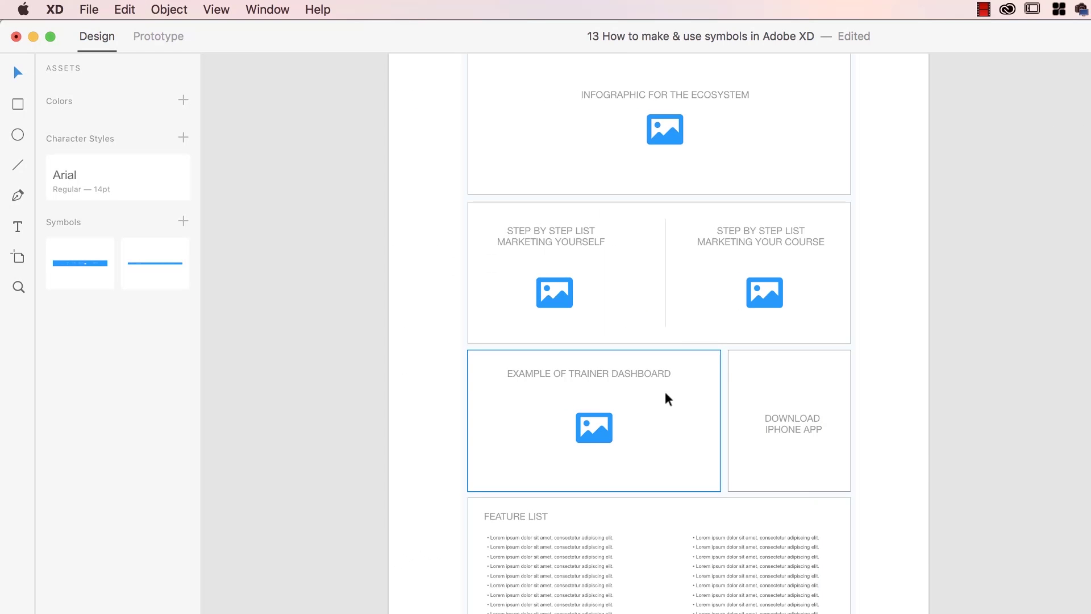
pyautogui.scroll(10, 856, 351)
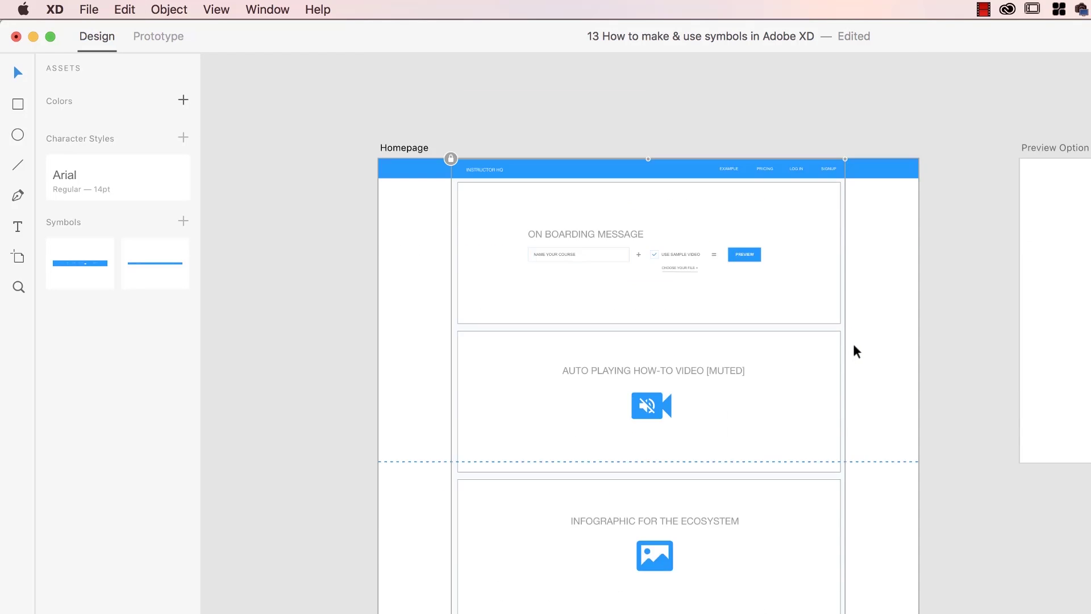
pyautogui.click(454, 334)
pyautogui.press('super+c')
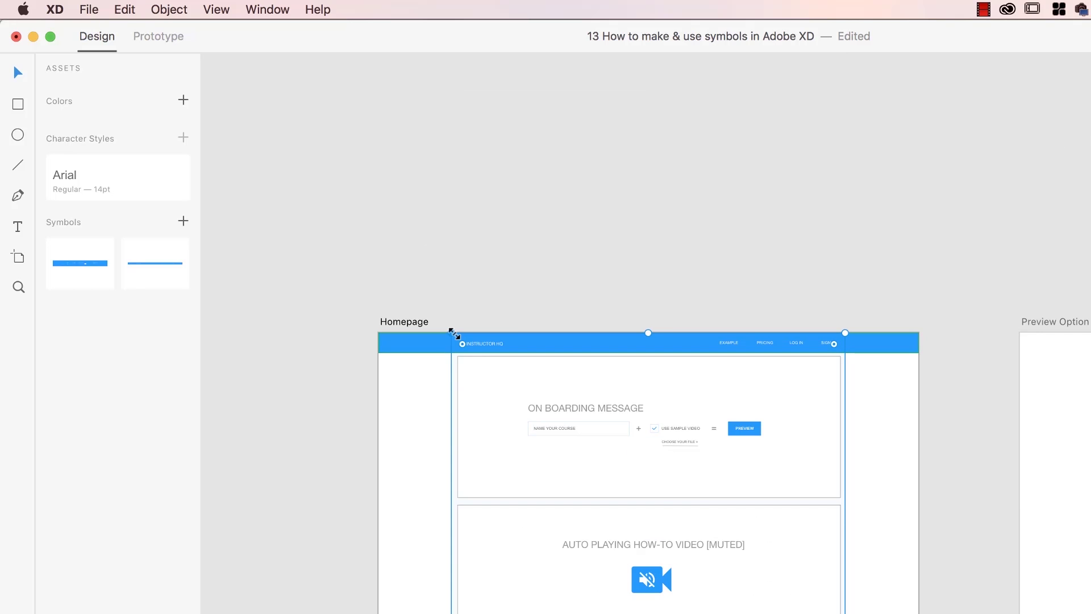
pyautogui.press('super+l')
# - Paste the copied pale blue background onto the Instructor Dashboard artboard
pyautogui.scroll(-1, 845, 596)
pyautogui.hscroll(15, 845, 593)
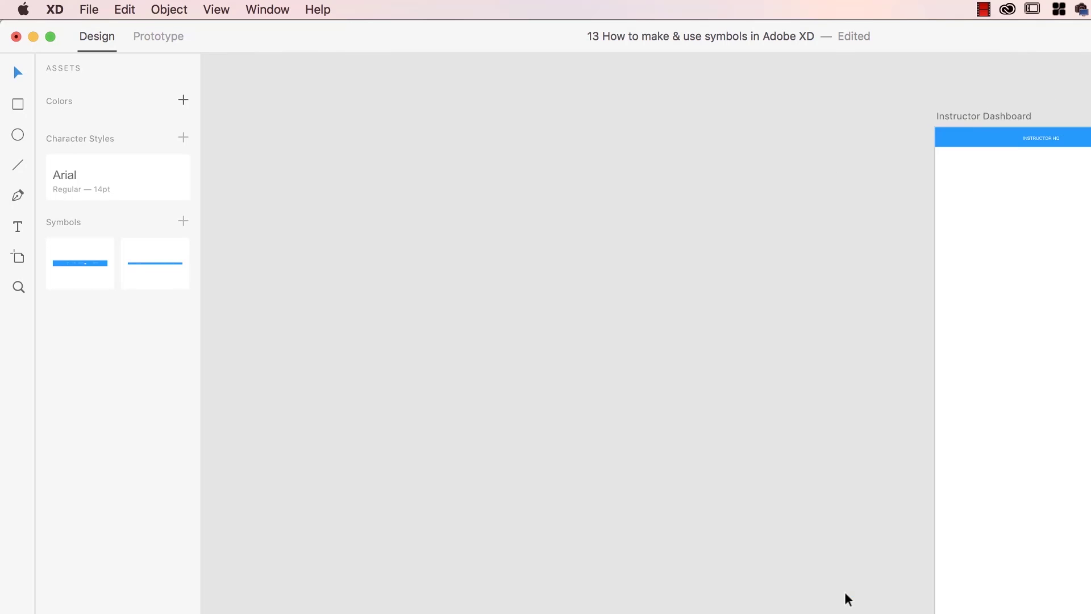
pyautogui.click(836, 466)
pyautogui.press('super+v')
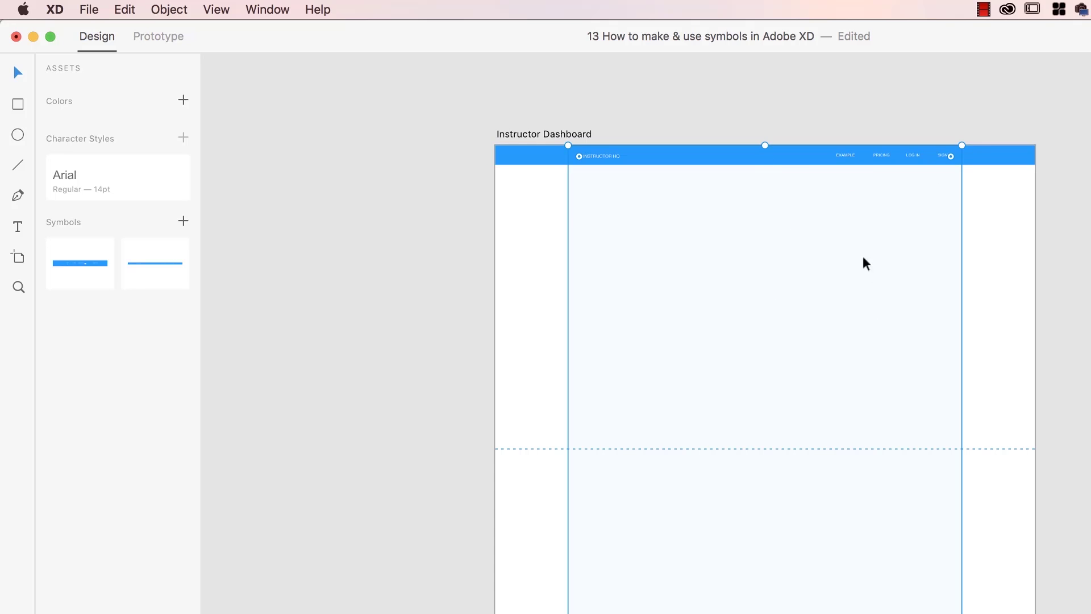
# - Send the pasted background to the back of the Instructor Dashboard artboard and lock it in place
pyautogui.rightClick(875, 309)
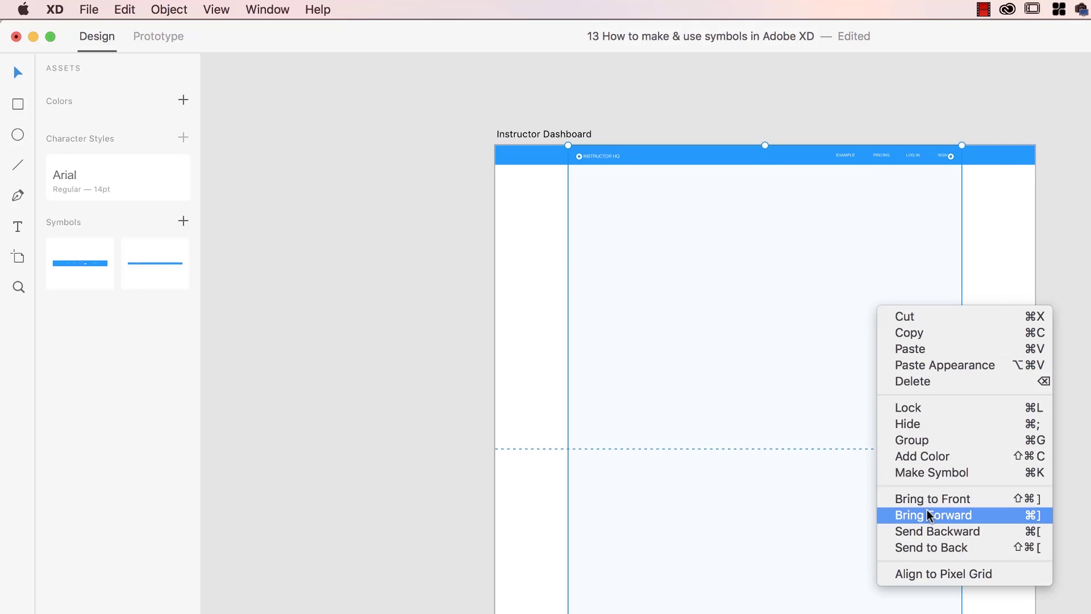
pyautogui.click(928, 549)
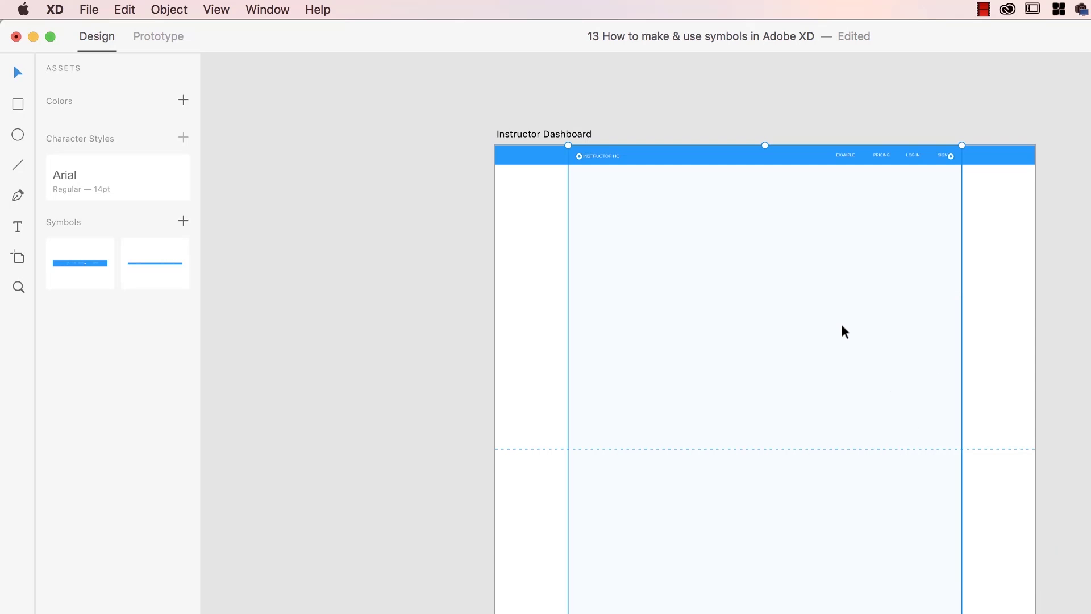
pyautogui.rightClick(842, 327)
pyautogui.click(882, 441)
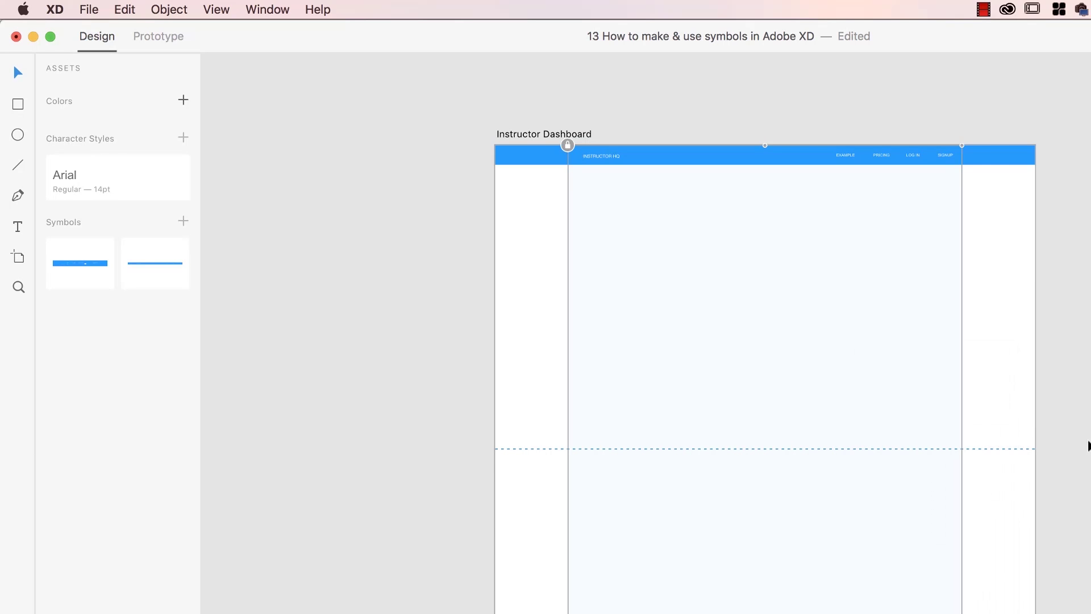
pyautogui.click(1083, 436)
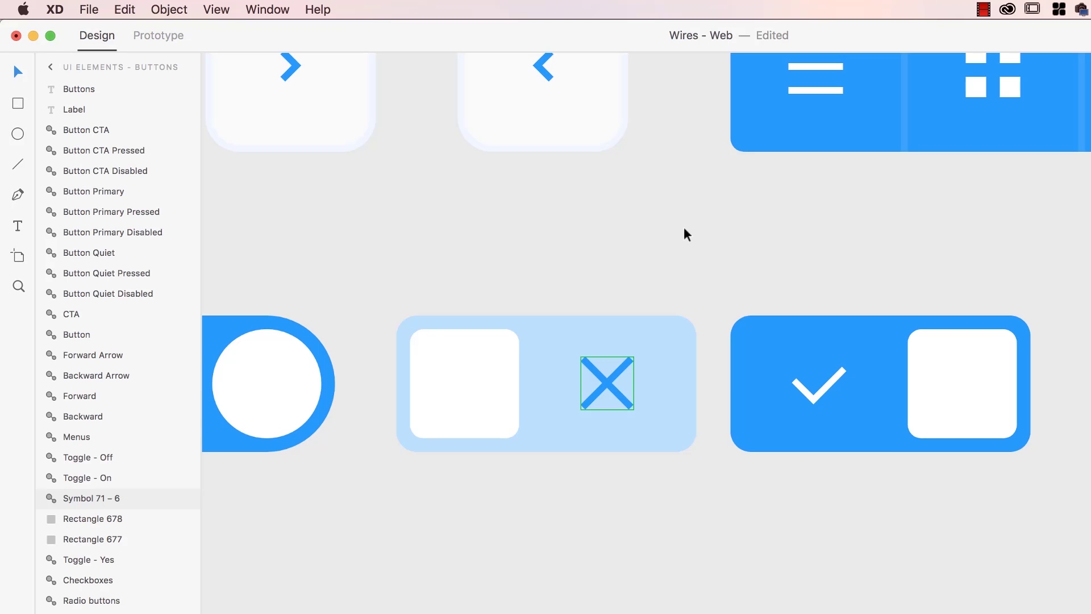
# - Switch to the Wires - Web file and copy the blue Side bar 2 from the UI Elements - Nav Bars artboard
pyautogui.press('super+0')
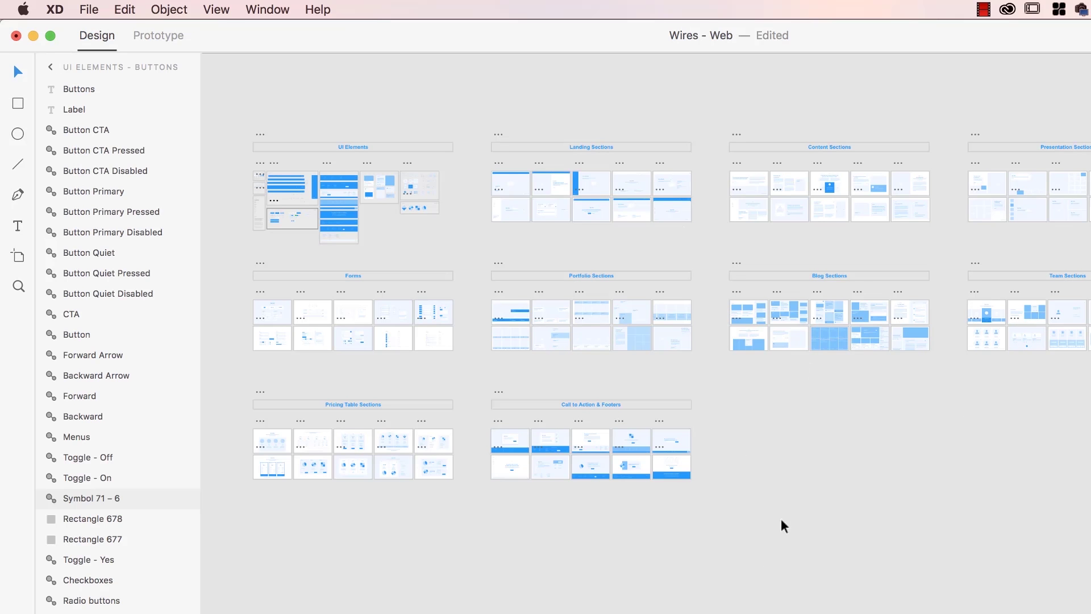
pyautogui.press('super+1')
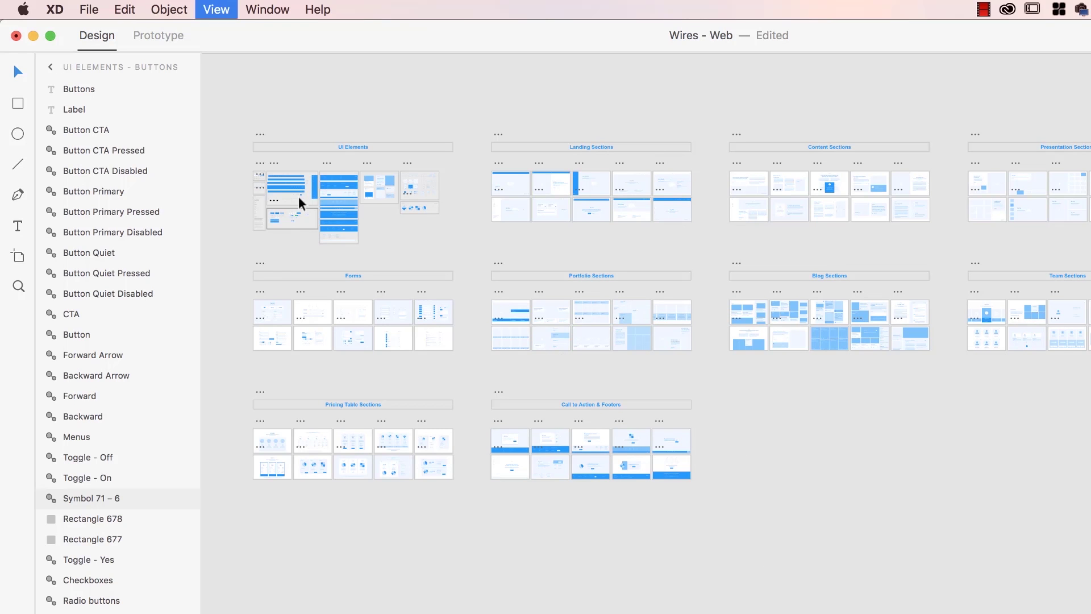
pyautogui.scroll(8, 298, 196)
pyautogui.hscroll(-10, 298, 196)
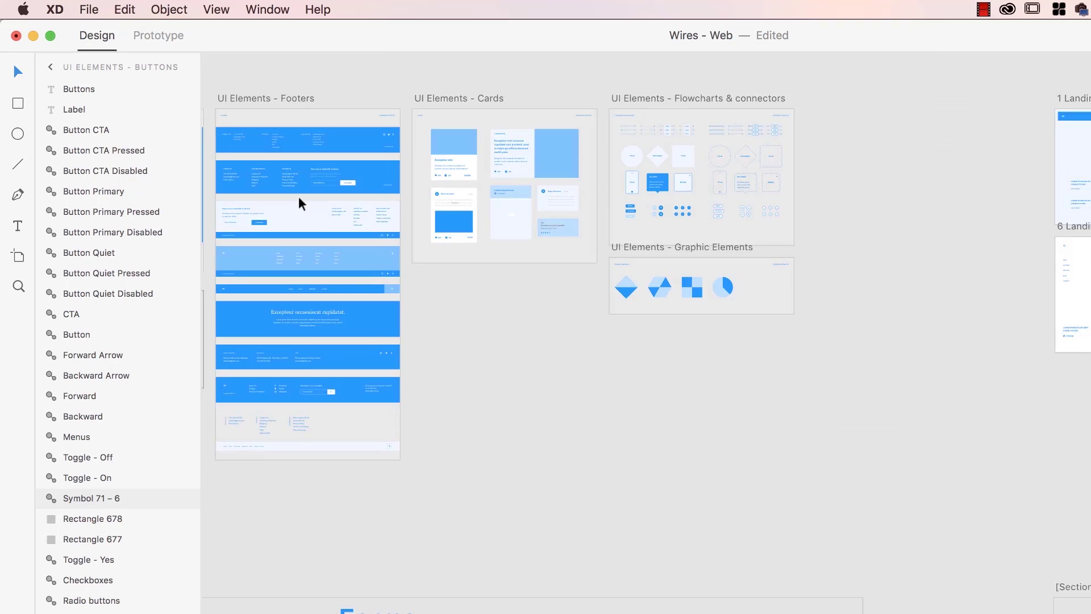
pyautogui.press('super+plus')
pyautogui.press('super+plus')
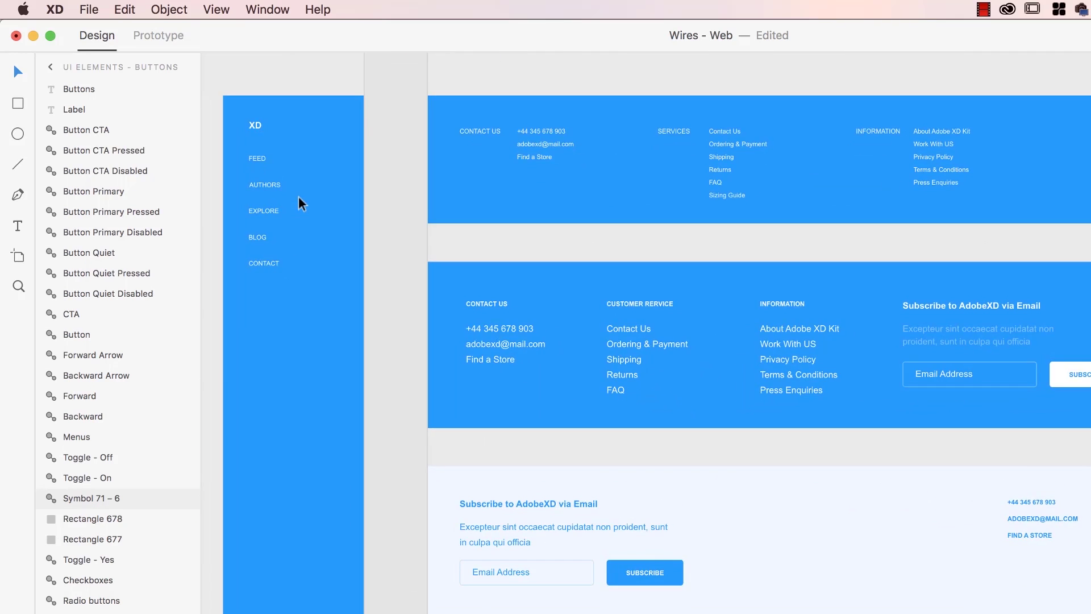
pyautogui.hscroll(-5, 298, 196)
pyautogui.click(518, 211)
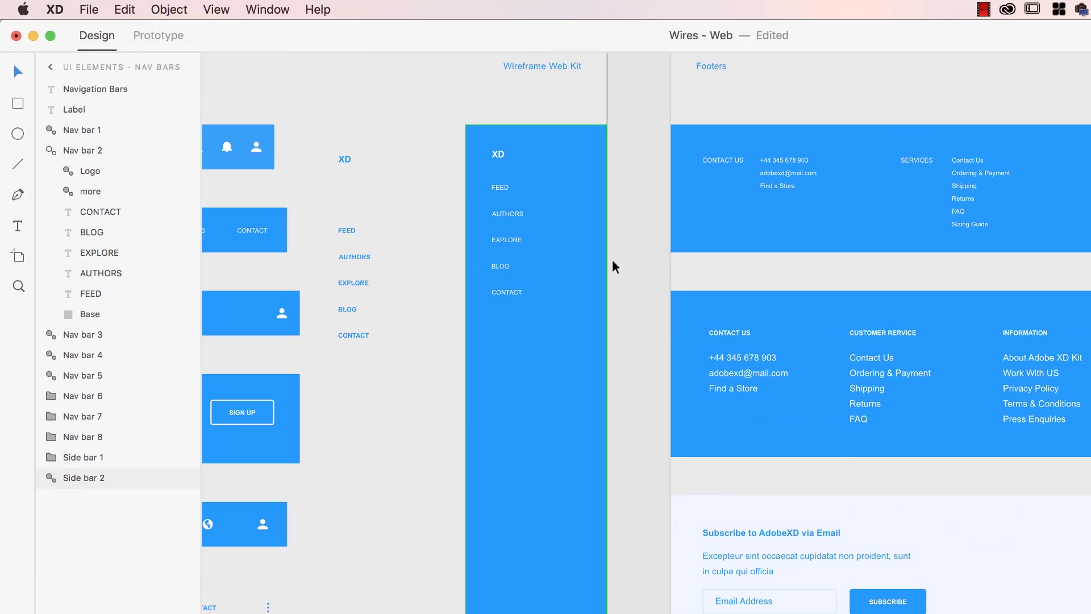
# - Return to the symbols exercise file and paste the copied blue side bar onto the Instructor Dashboard artboard
pyautogui.press('super+Tab')
pyautogui.press('super+grave')
pyautogui.press('super+grave')
pyautogui.press('super+v')
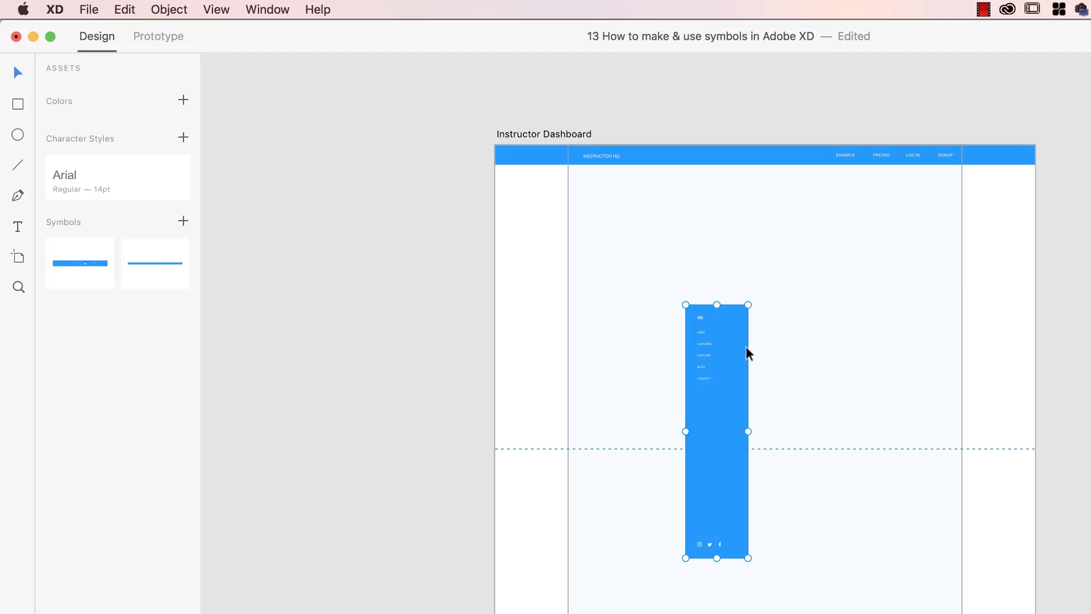
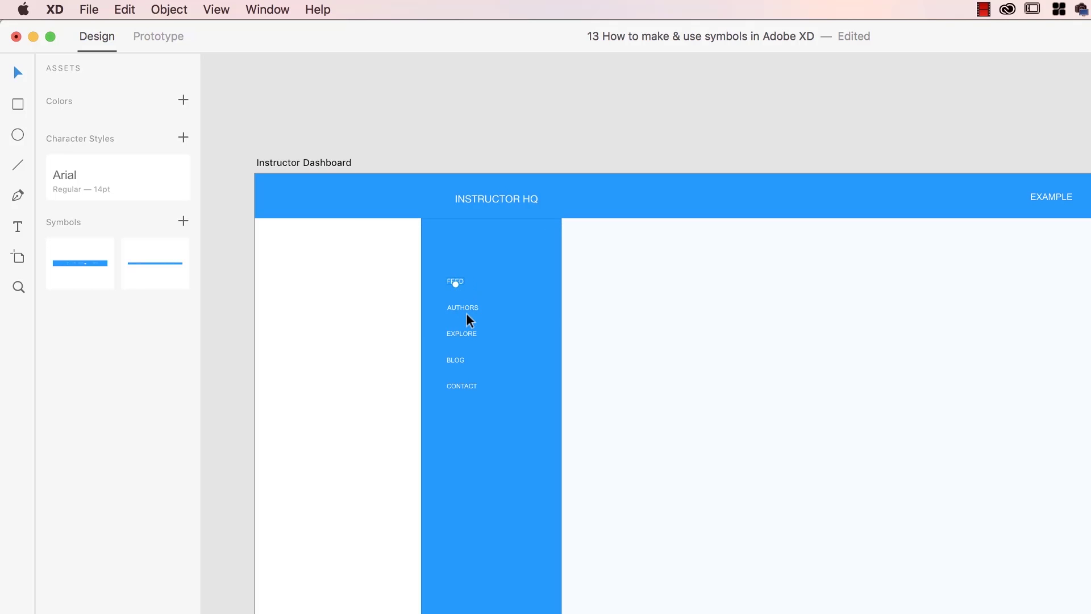
# - Delete the AUTHORS, EXPLORE, BLOG and CONTACT links from the side bar, keeping only FEED
pyautogui.press('BackSpace')
pyautogui.click(468, 333)
pyautogui.press('BackSpace')
pyautogui.press('BackSpace')
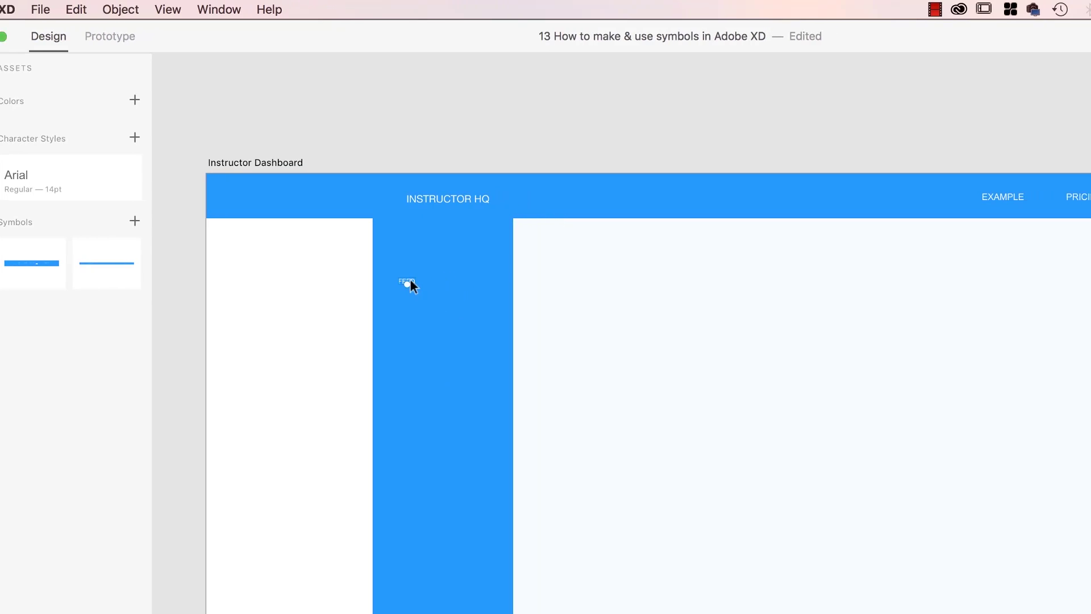
# - Move the FEED text up the side bar to just below the header and set its font size to 14
pyautogui.moveTo(456, 282); pyautogui.dragTo(455, 245)
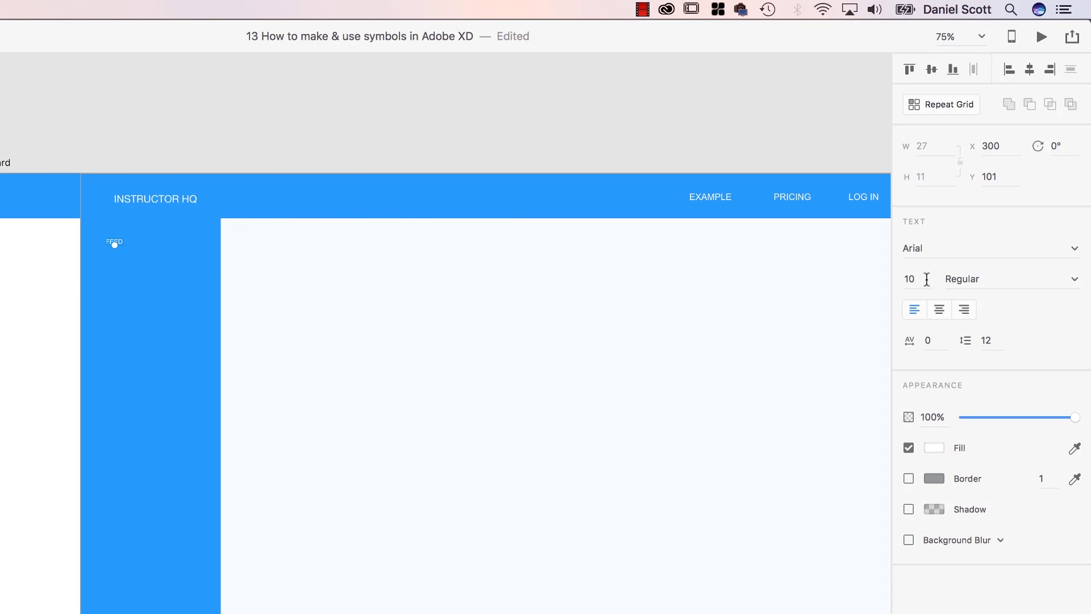
pyautogui.click(920, 279)
pyautogui.write('14')
pyautogui.press('Return')
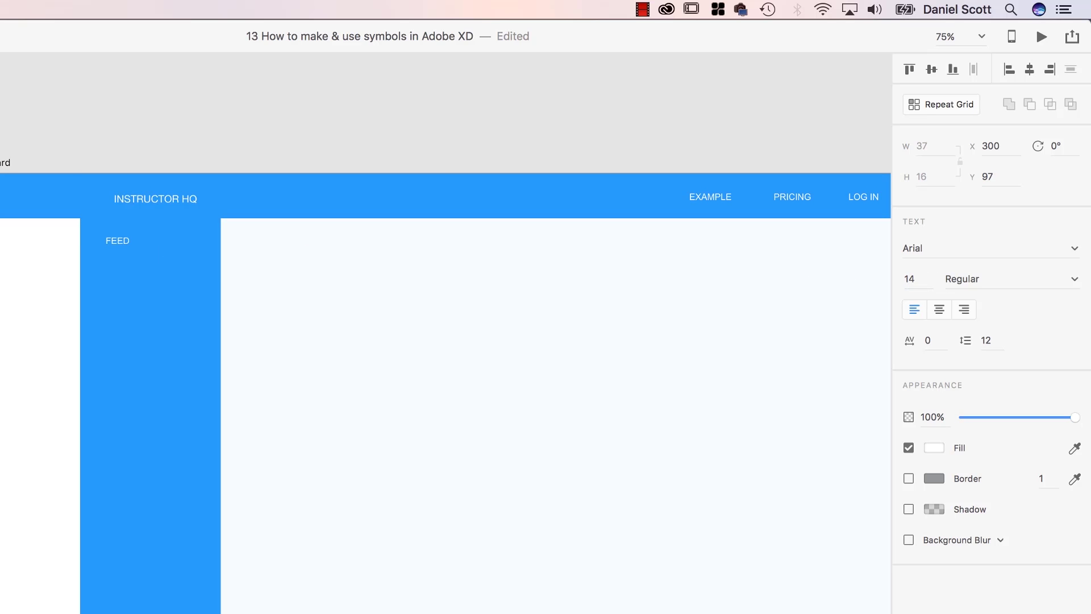
# - Replace the side bar's FEED text with DASHBOARD
pyautogui.press('super+1')
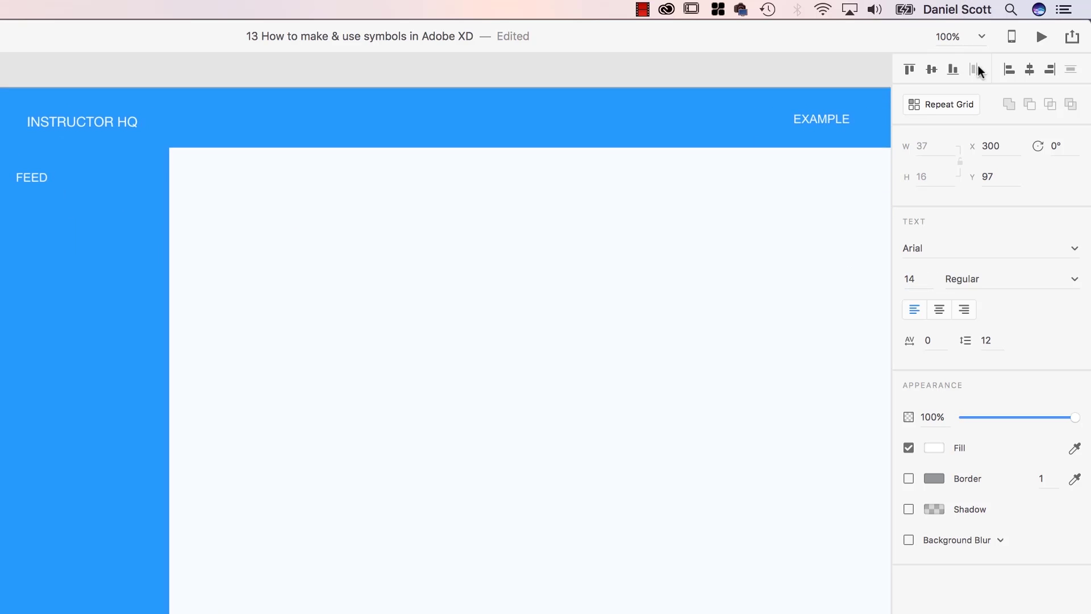
pyautogui.hscroll(-3, 472, 178)
pyautogui.scroll(2, 472, 178)
pyautogui.doubleClick(95, 215)
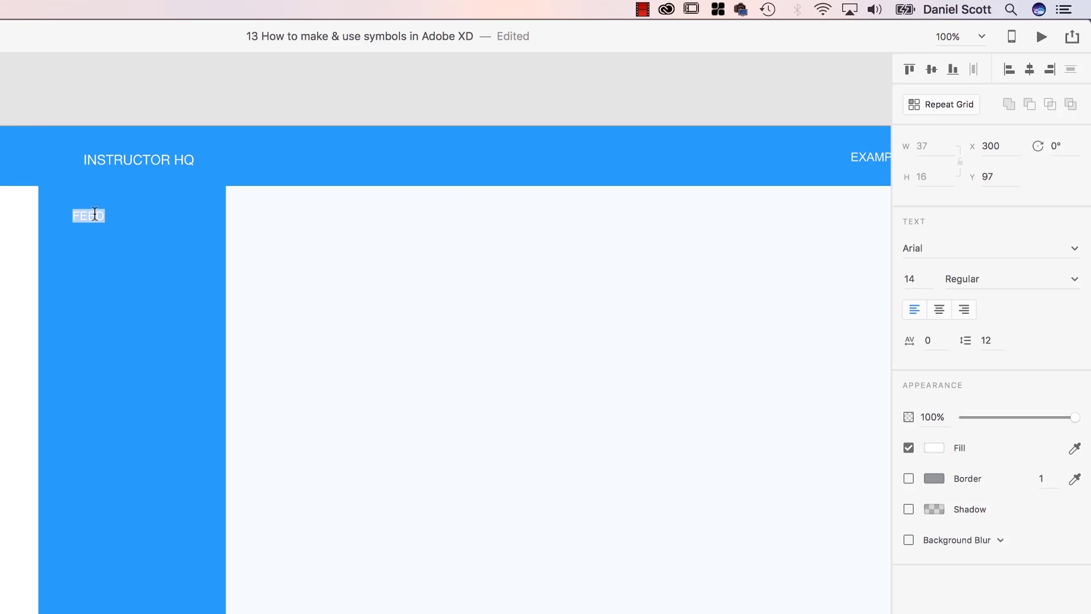
pyautogui.write('dASHBOARD')
pyautogui.press('super+a')
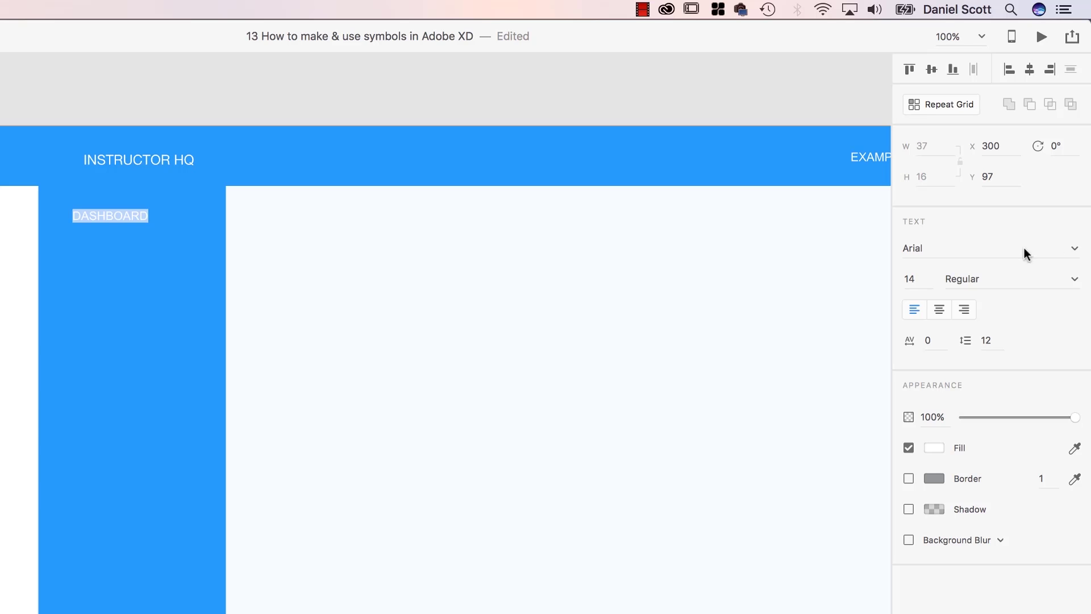
# - Make the DASHBOARD heading bold and set its font size to 16
pyautogui.click(1074, 282)
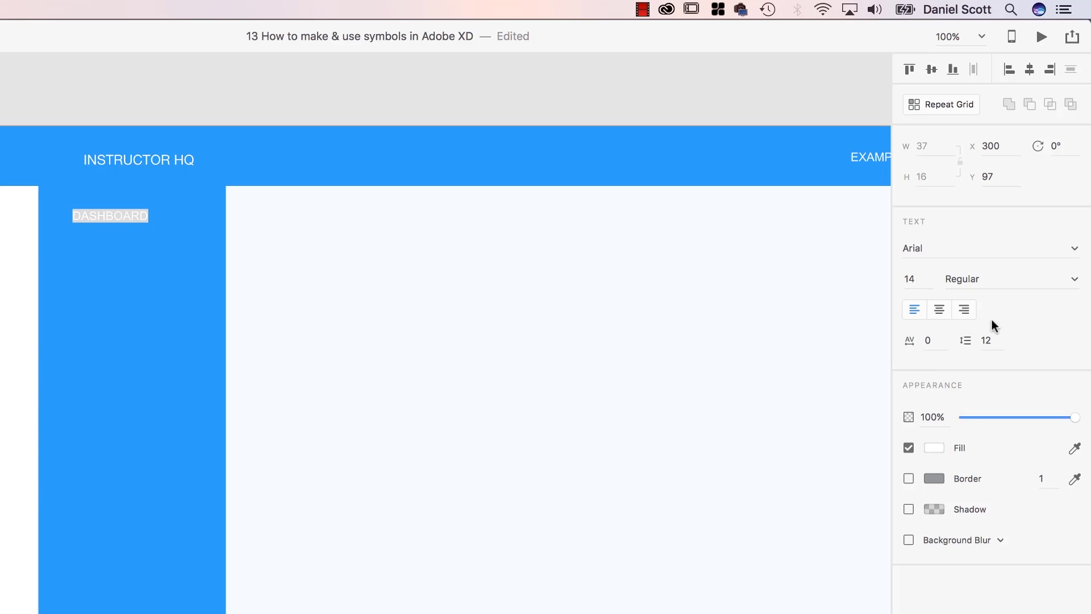
pyautogui.click(1075, 277)
pyautogui.click(982, 326)
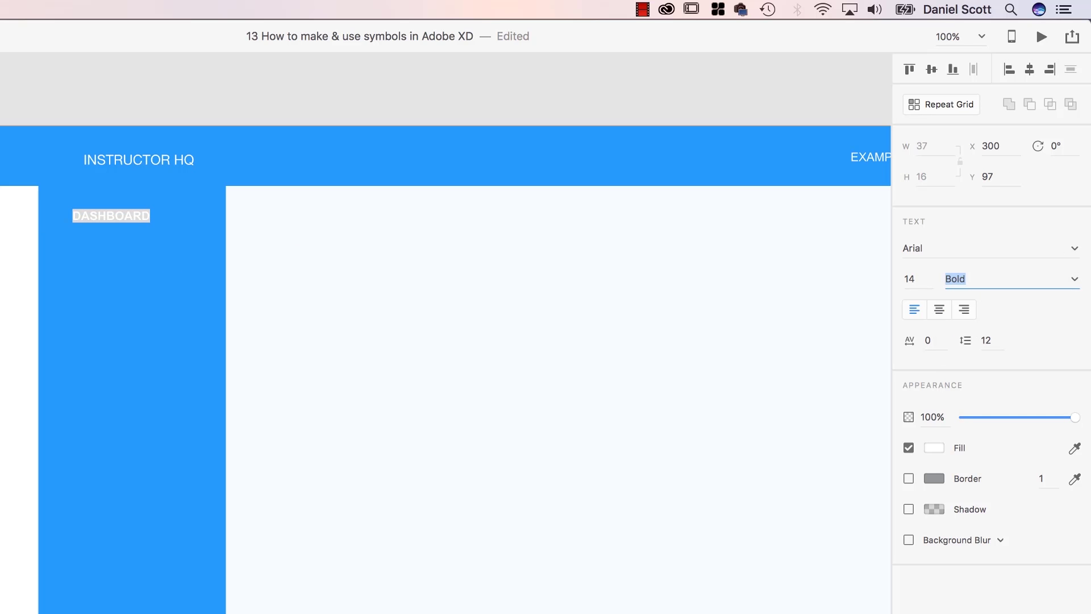
pyautogui.press('Escape')
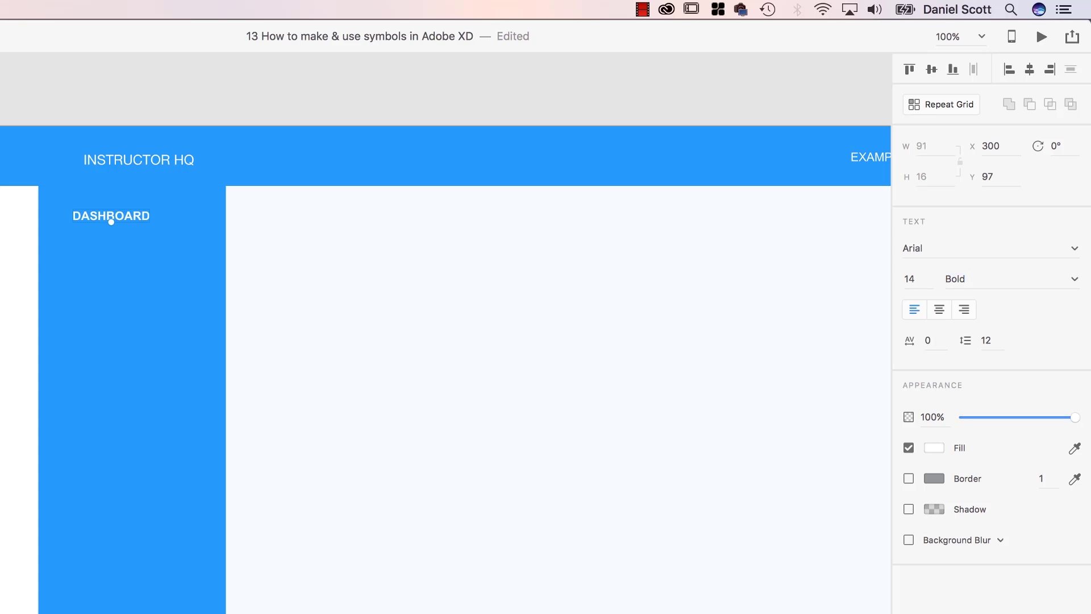
pyautogui.click(923, 277)
pyautogui.press('BackSpace')
pyautogui.write('16')
pyautogui.press('Return')
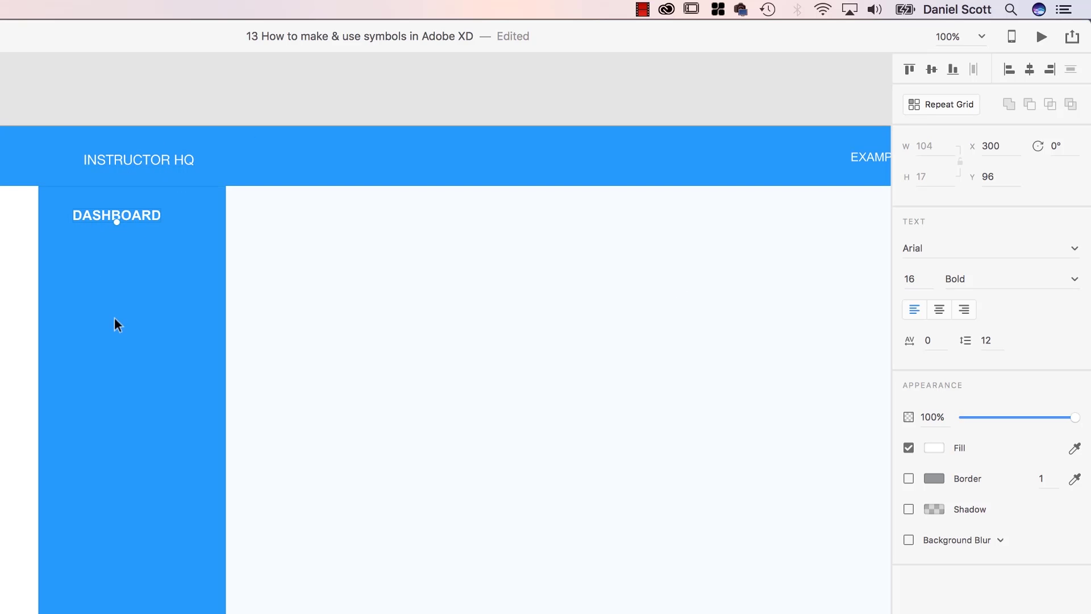
# - Copy the menu item list from COURSES to ACCOUNT in TextEdit and paste it as new text under the DASHBOARD heading in XD
pyautogui.click(192, 348)
pyautogui.click(18, 296)
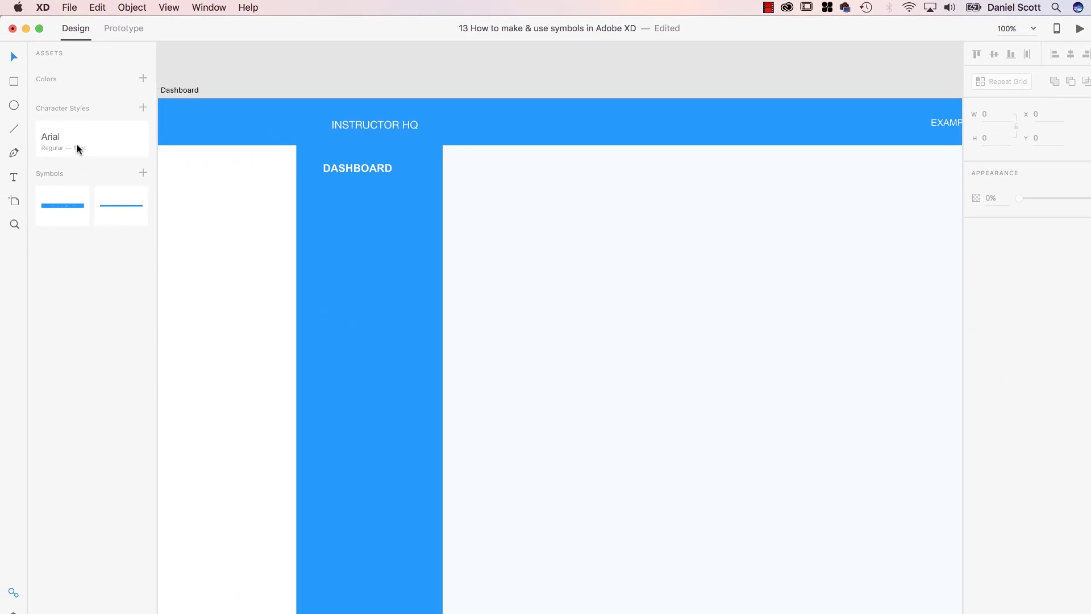
pyautogui.click(14, 178)
pyautogui.click(325, 207)
pyautogui.press('super+Tab')
pyautogui.press('super+Tab')
pyautogui.press('super+Tab')
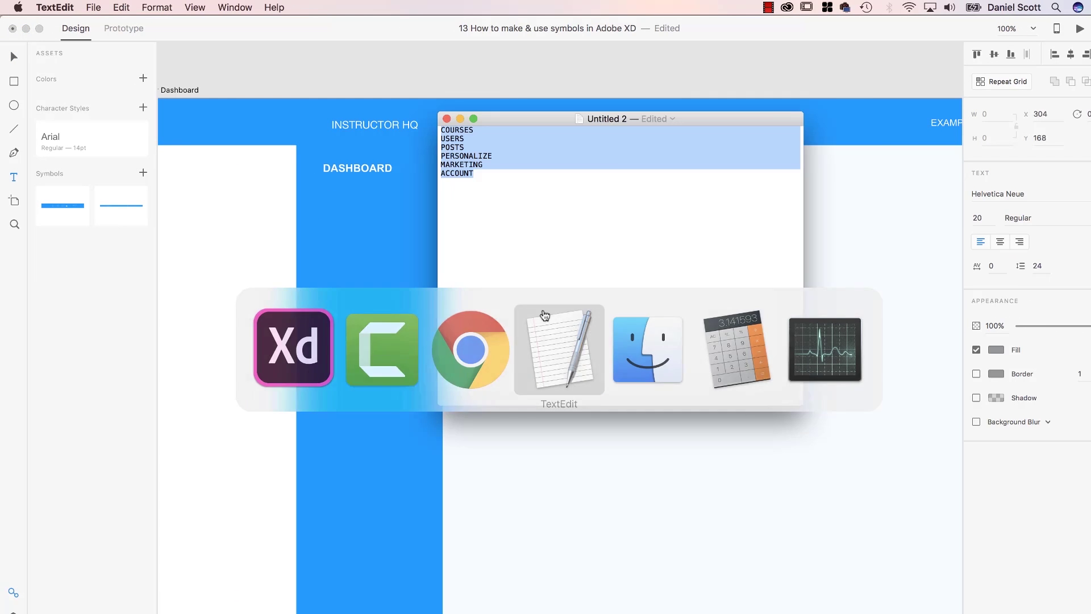
pyautogui.press('super+c')
pyautogui.press('super+Tab')
pyautogui.press('super+v')
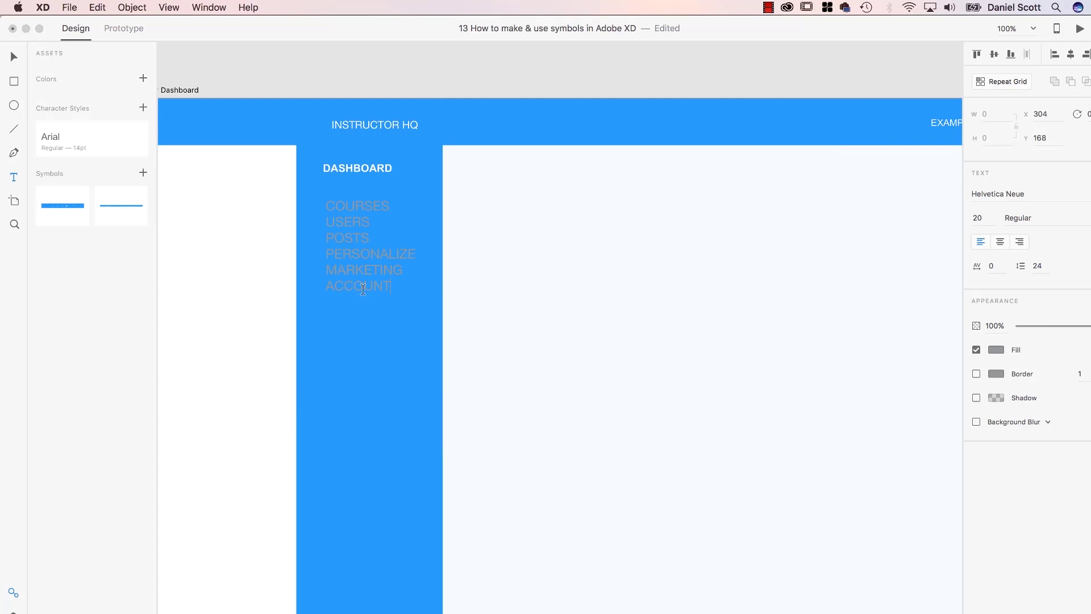
# - Apply the Arial Regular 14pt character style to the whole pasted menu list and fill it with white (FFFFFF)
pyautogui.press('super+a')
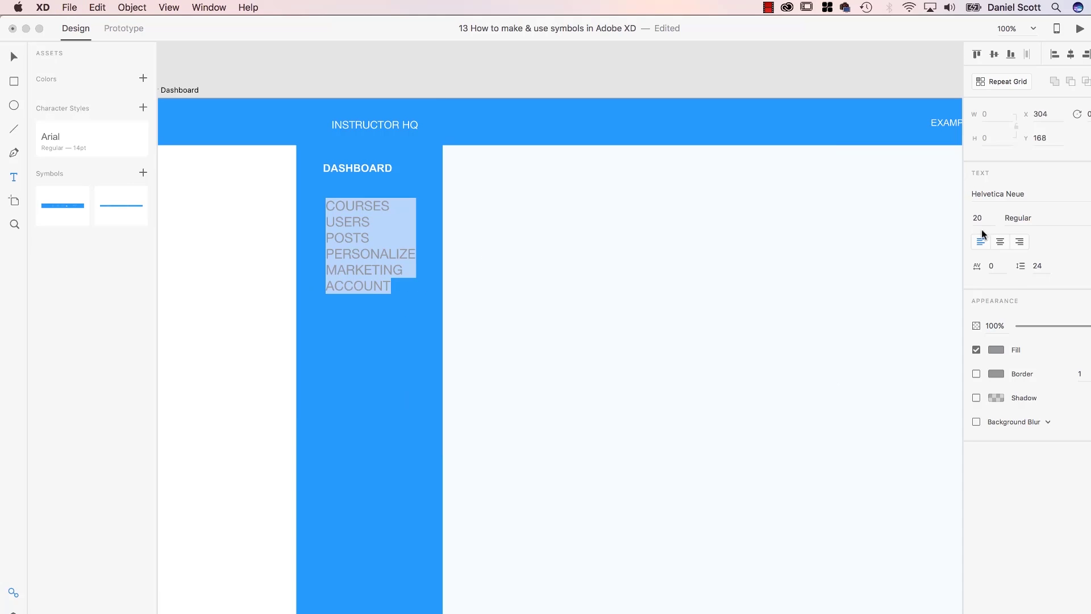
pyautogui.click(67, 149)
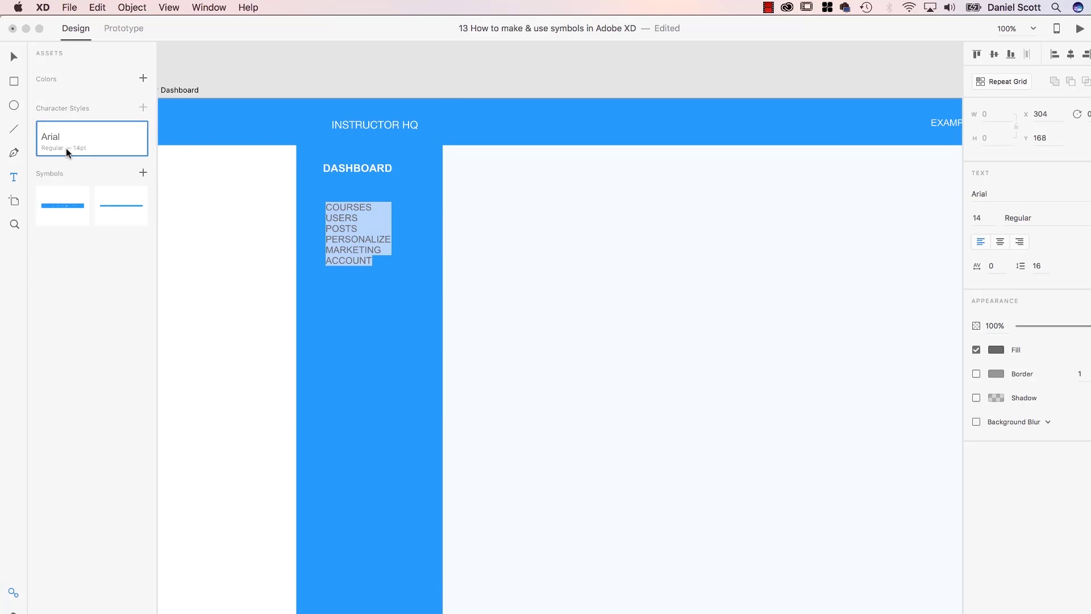
pyautogui.click(996, 349)
pyautogui.write('ffffff')
pyautogui.press('Return')
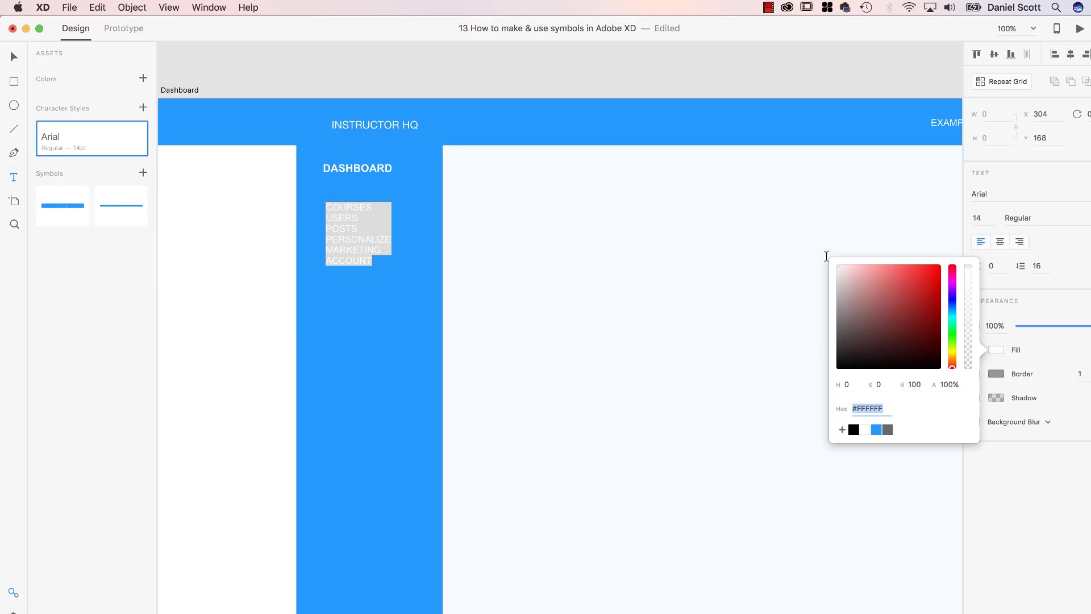
pyautogui.press('Return')
pyautogui.click(995, 455)
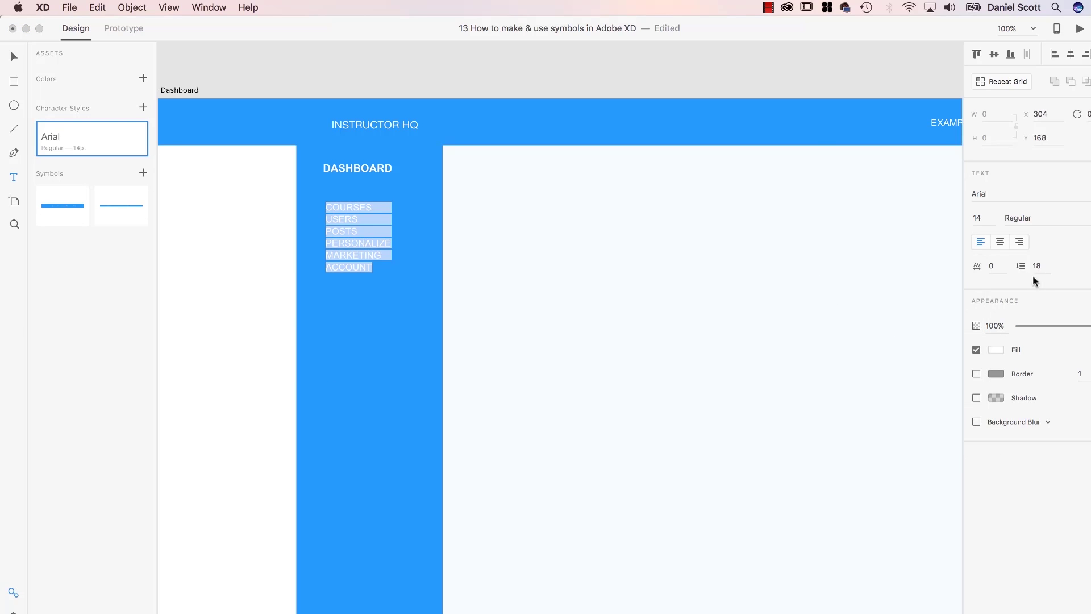
# - Set the menu list's line spacing to 38
pyautogui.click(1022, 268)
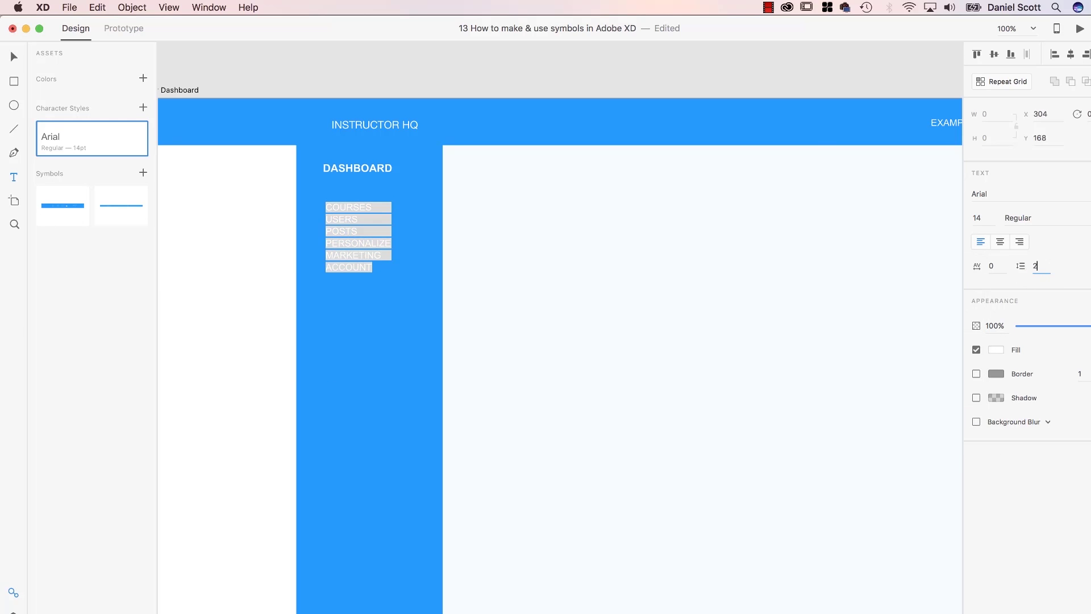
pyautogui.write('38')
pyautogui.press('Return')
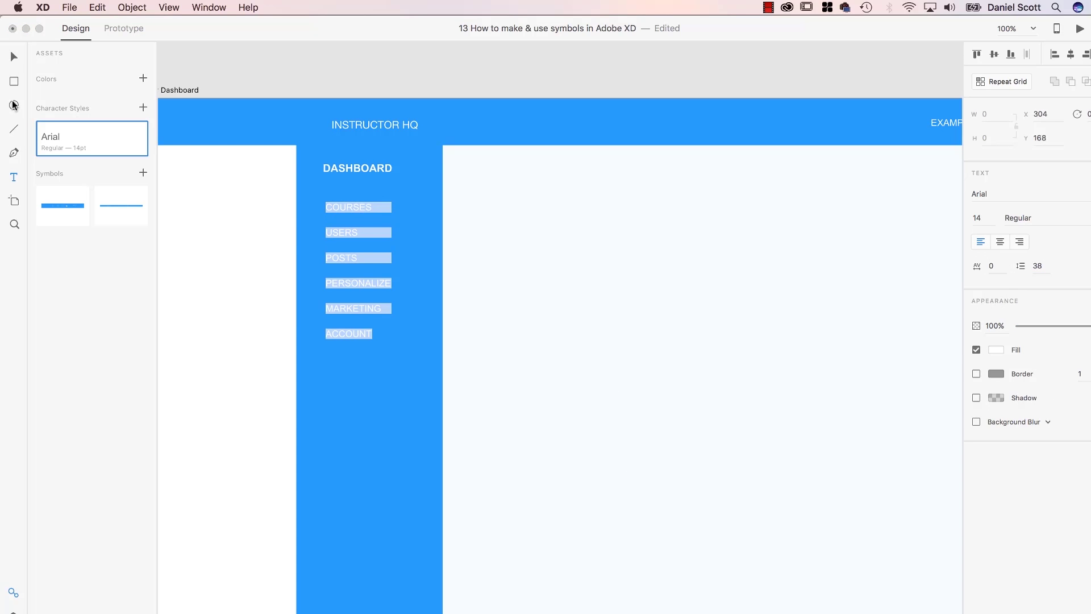
# - Add a bullet (•) in front of each of the six menu items from COURSES to ACCOUNT
pyautogui.click(352, 211)
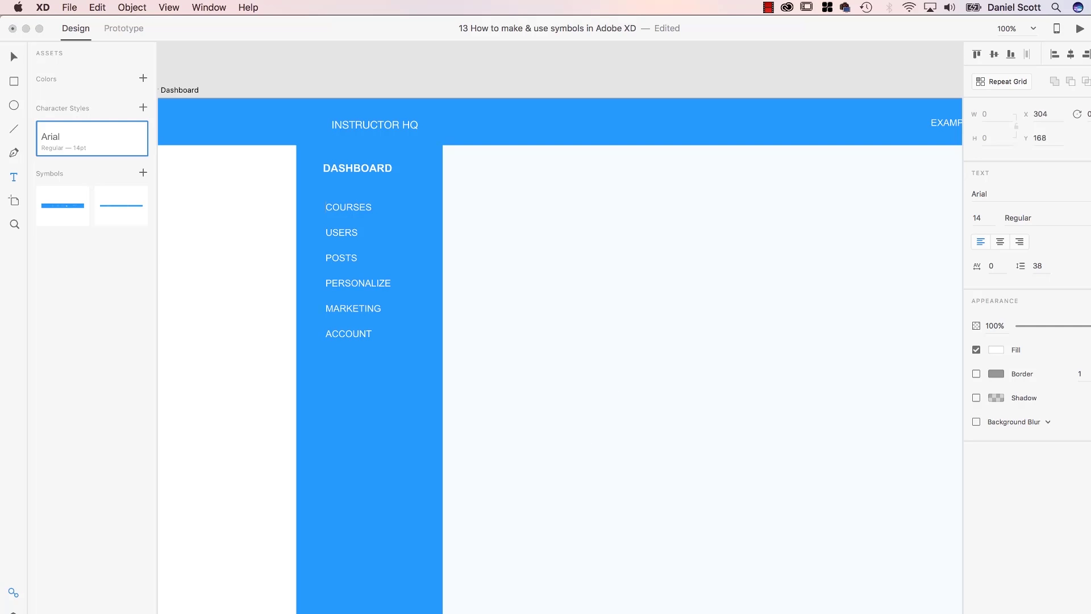
pyautogui.write('•')
pyautogui.press('BackSpace')
pyautogui.click(326, 233)
pyautogui.write('•')
pyautogui.click(326, 261)
pyautogui.write('•')
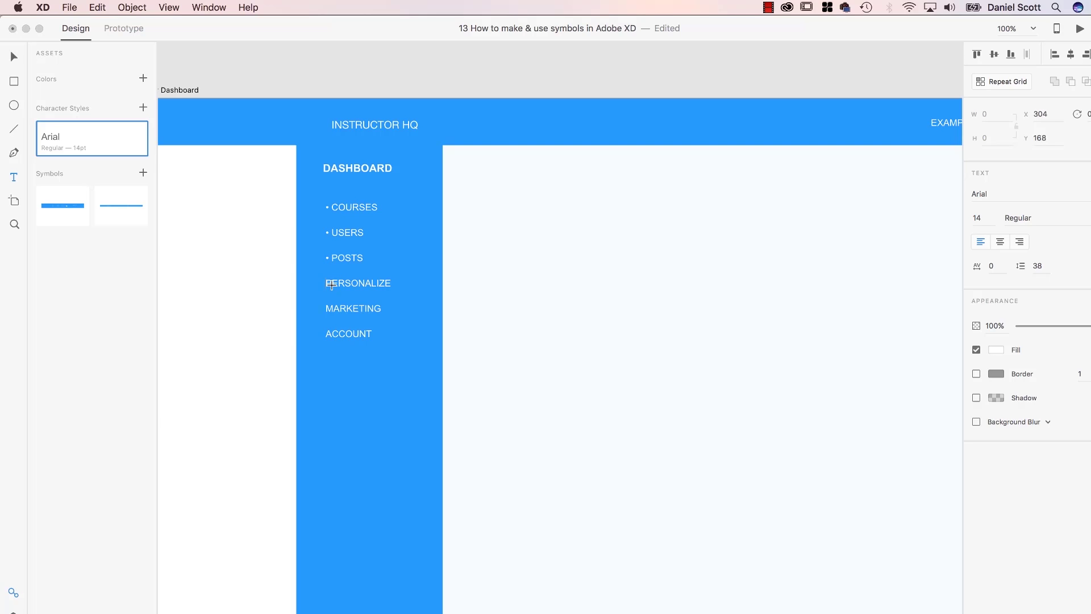
pyautogui.click(327, 284)
pyautogui.write('•')
pyautogui.click(328, 311)
pyautogui.write('•')
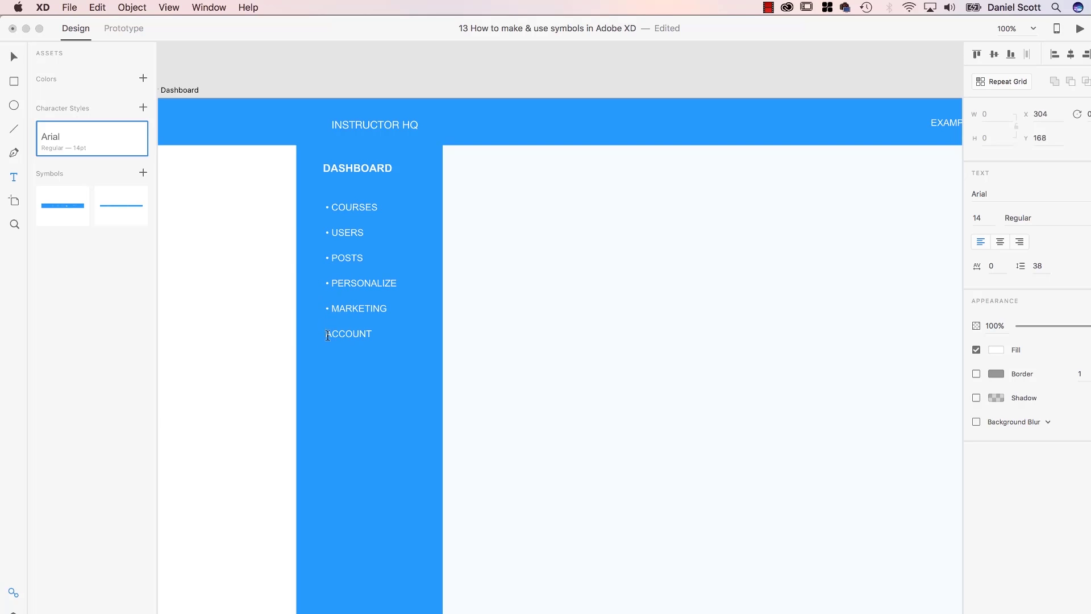
pyautogui.click(327, 335)
pyautogui.write('•')
pyautogui.press('Escape')
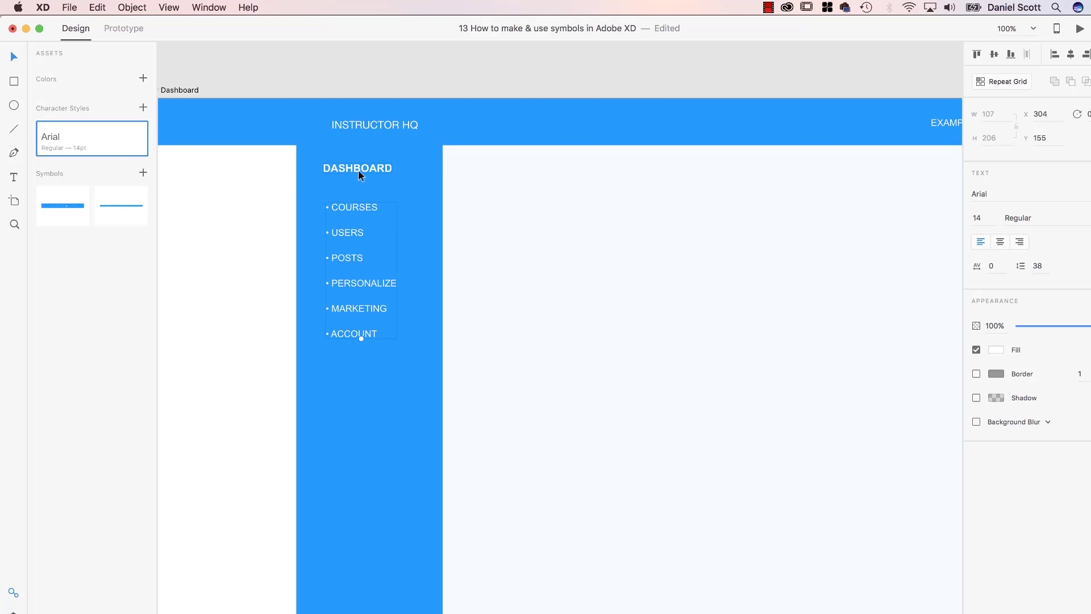
# - Move the DASHBOARD heading and the bulleted list slightly down the side bar, with the list at Y 175
pyautogui.moveTo(359, 175); pyautogui.dragTo(356, 226)
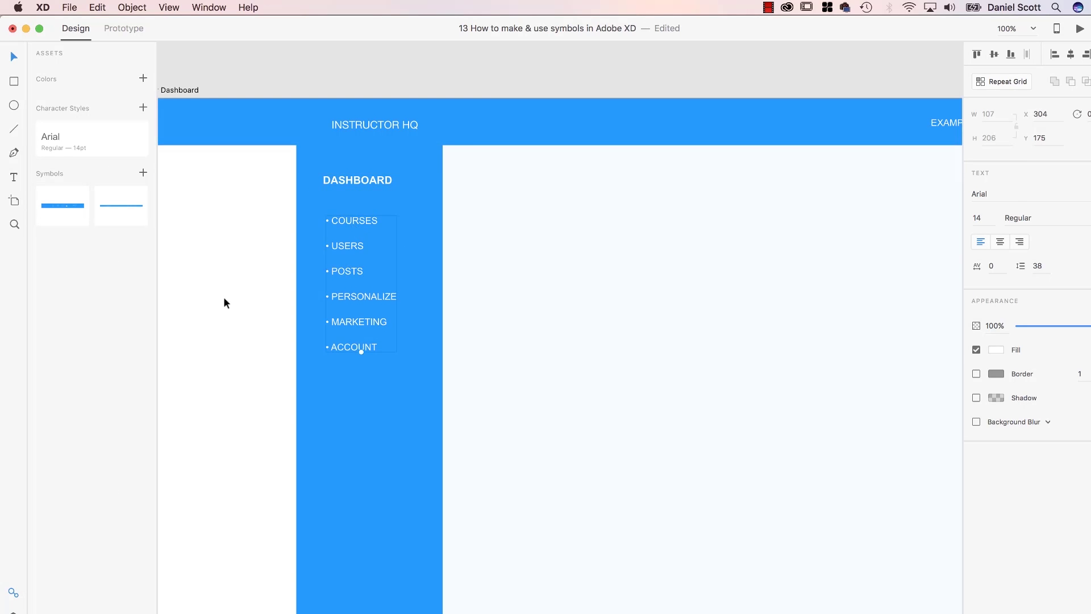
pyautogui.press('Escape')
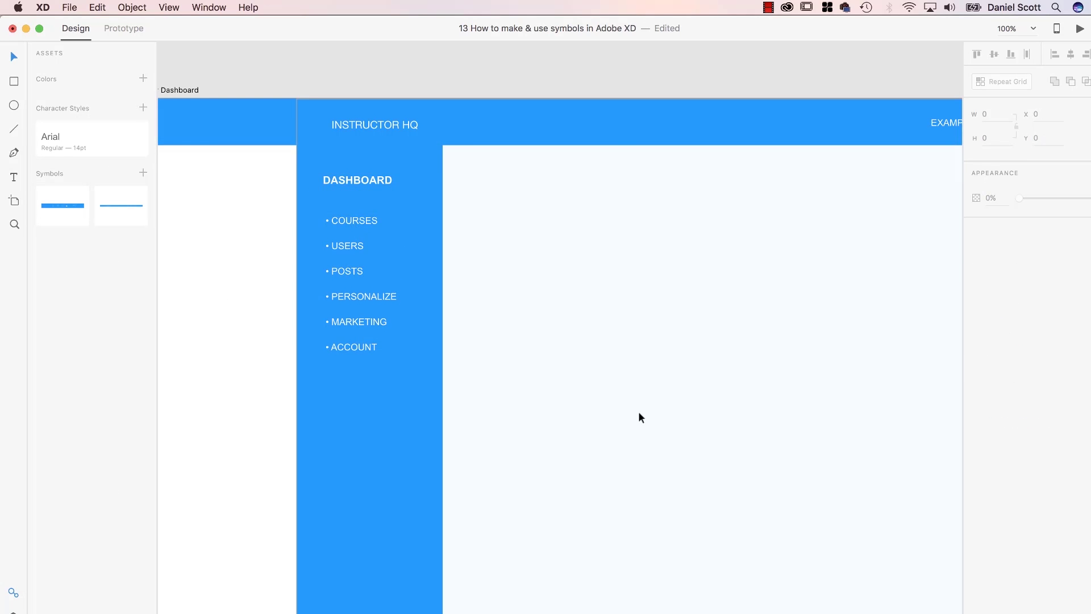
pyautogui.scroll(-3, 641, 418)
pyautogui.hscroll(-2, 641, 418)
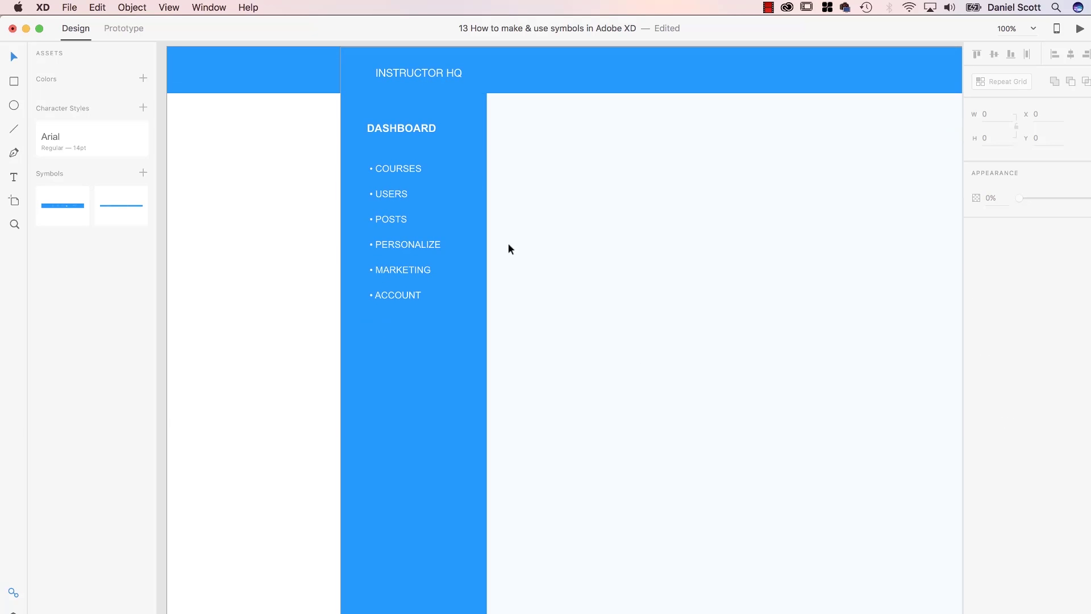
pyautogui.click(452, 448)
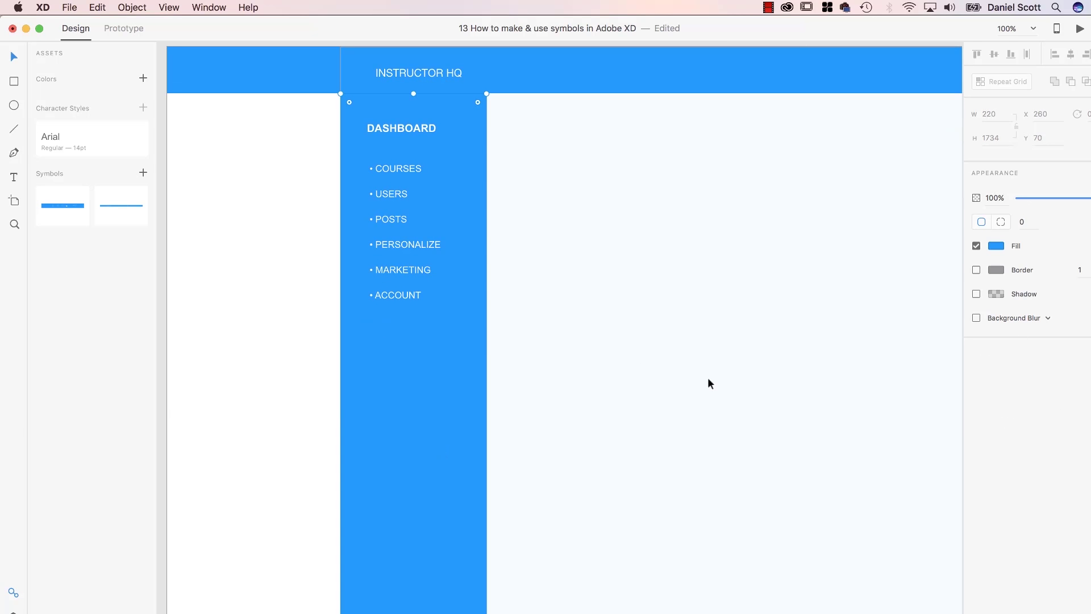
pyautogui.click(295, 215)
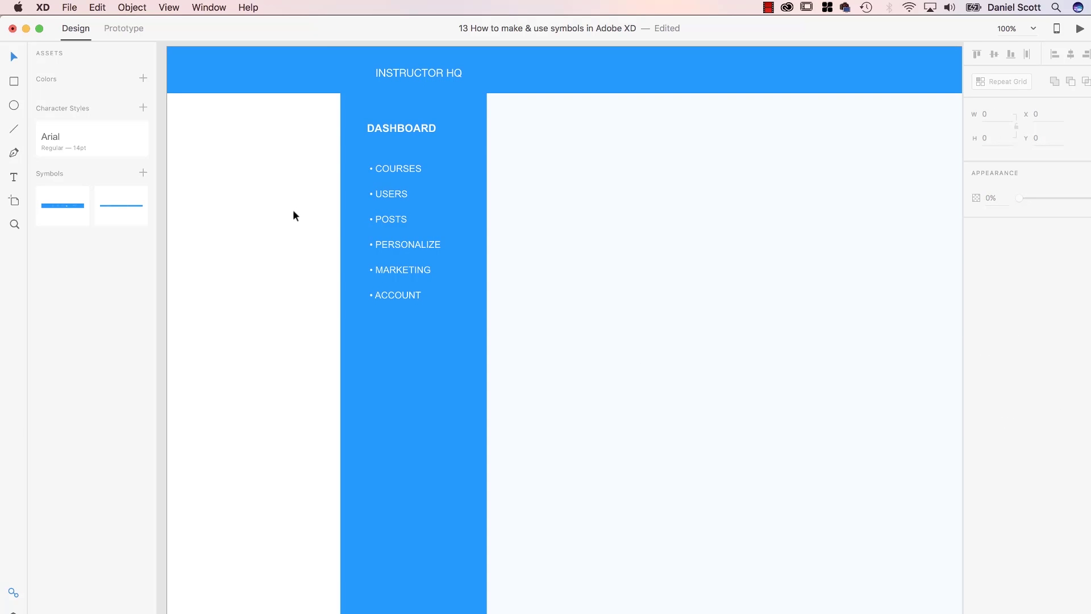
pyautogui.hscroll(-20, 319, 275)
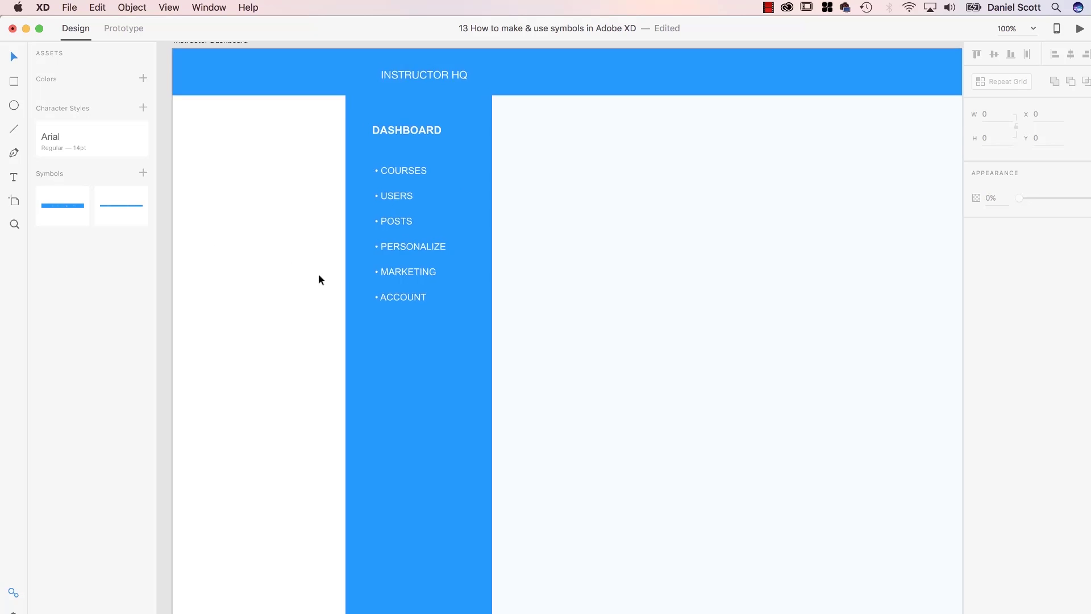
pyautogui.scroll(4, 319, 275)
pyautogui.hscroll(10, 319, 279)
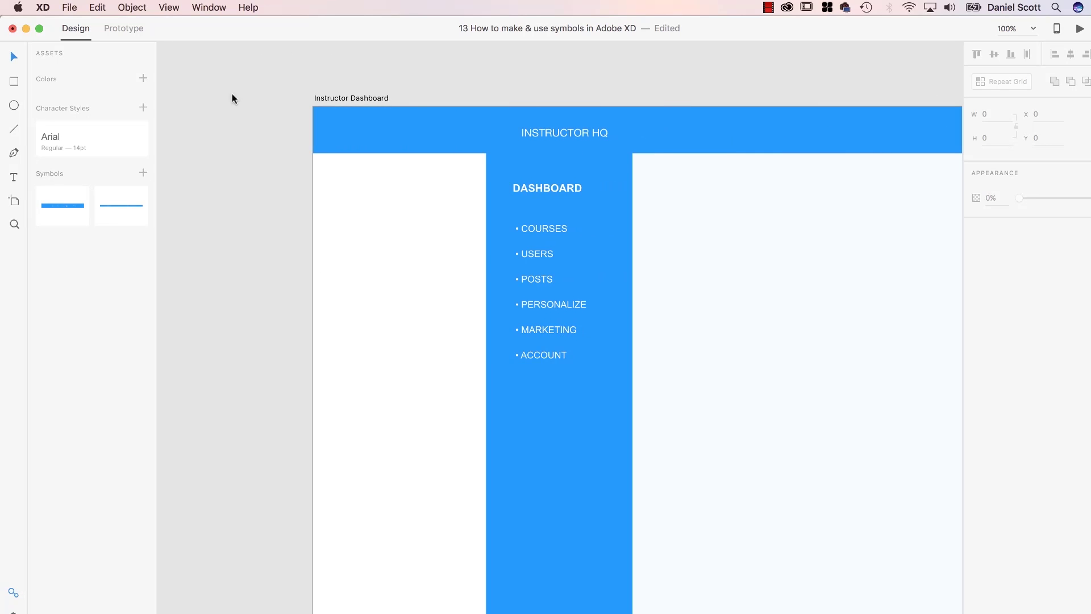
# - Show the layers list of all artboards and bring the Homepage artboard into close view
pyautogui.click(12, 610)
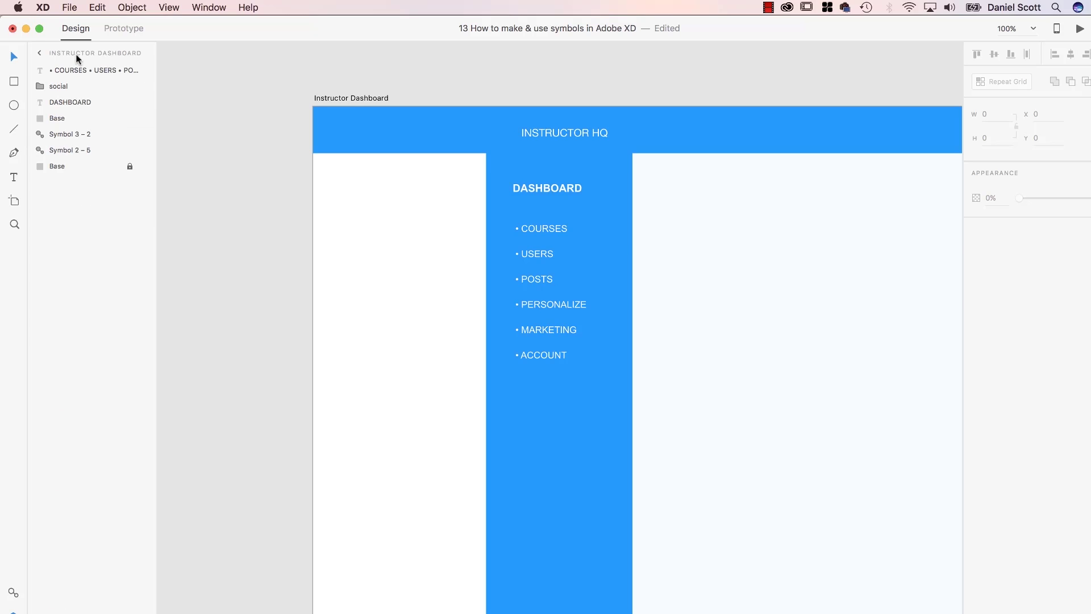
pyautogui.click(40, 51)
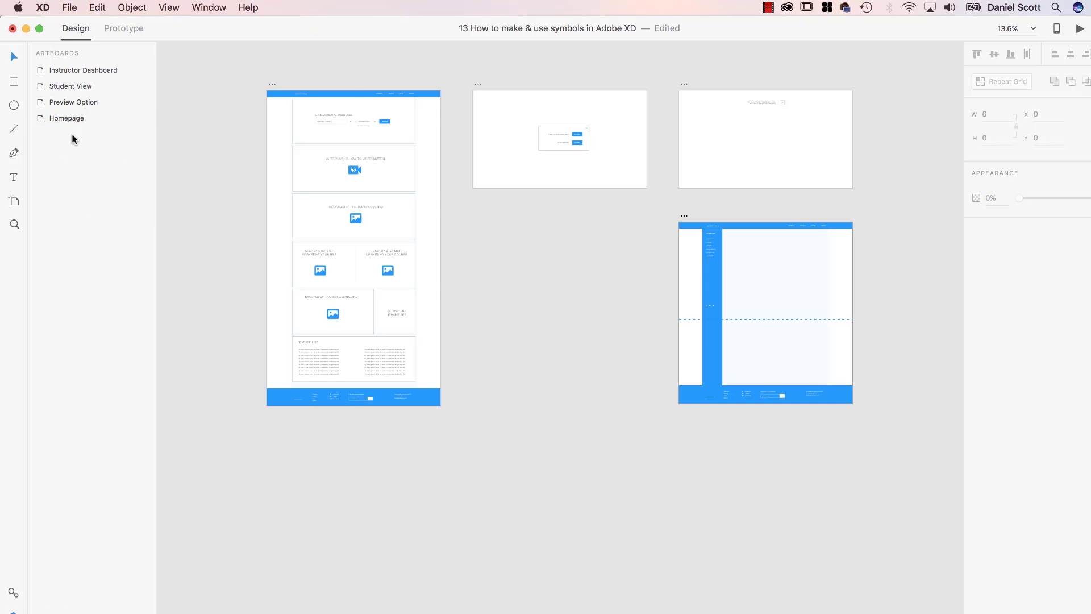
pyautogui.click(66, 119)
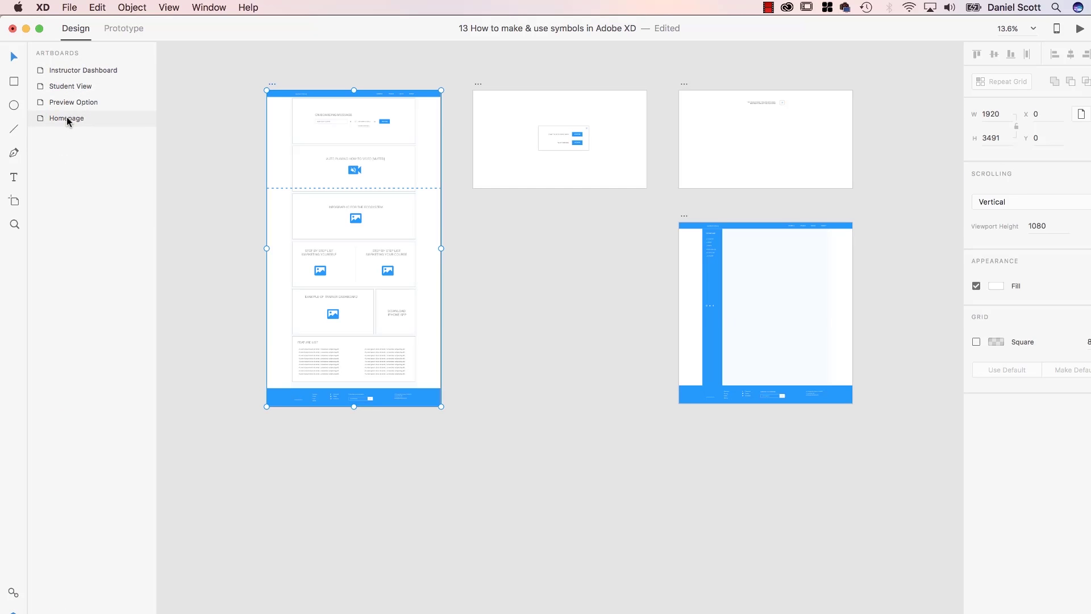
pyautogui.click(539, 334)
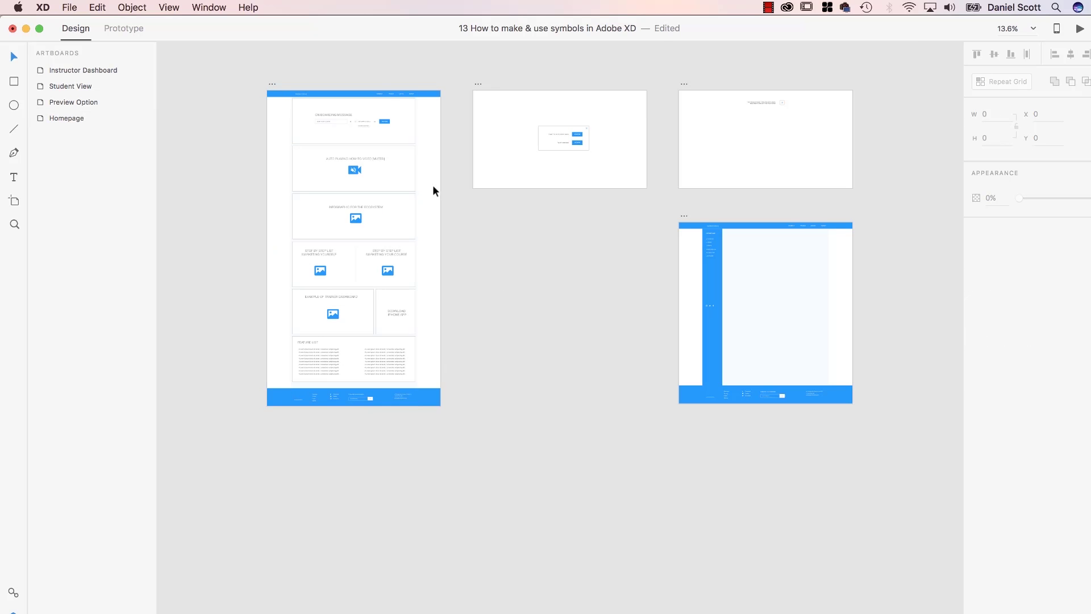
pyautogui.press('super+plus')
pyautogui.press('super+plus')
pyautogui.scroll(4, 432, 186)
pyautogui.hscroll(-4, 433, 187)
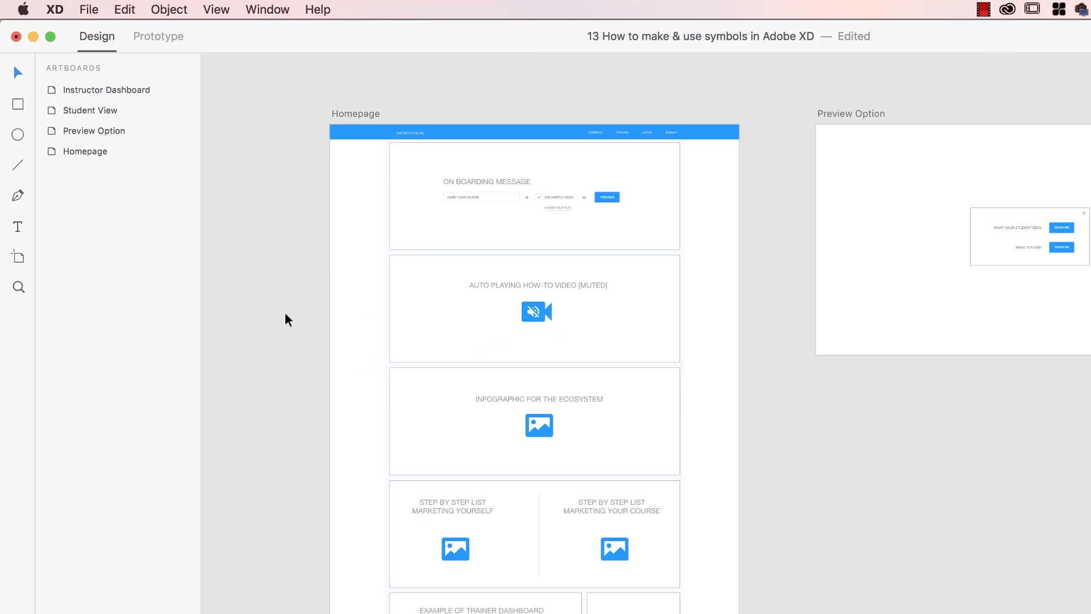
# - Copy the Homepage's DOWNLOAD IPHONE APP text and its box into the Instructor Dashboard, placing them below the side bar's menu list
pyautogui.scroll(-5, 796, 451)
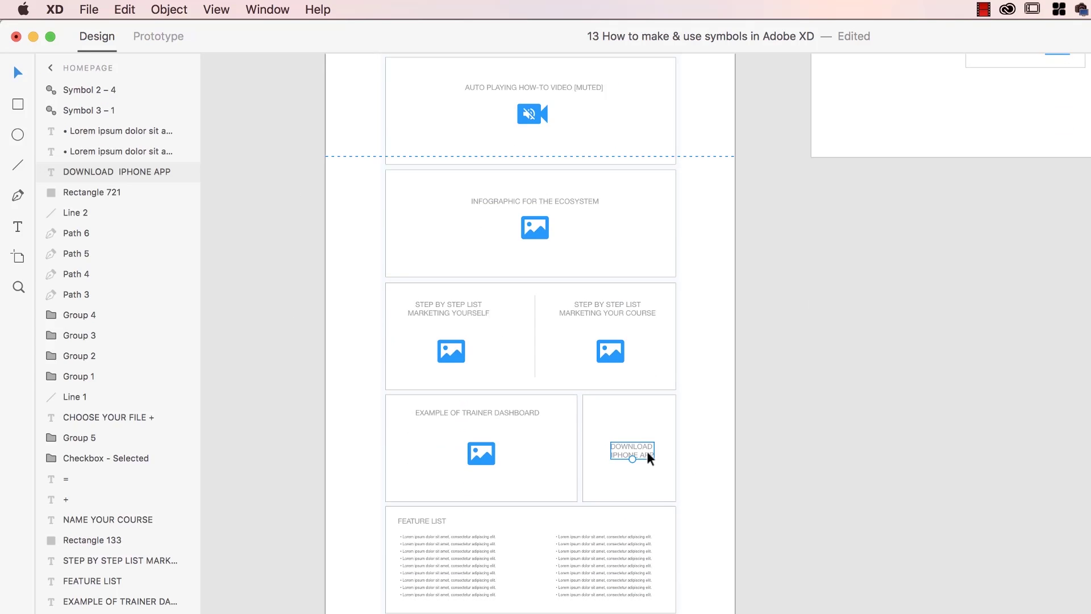
pyautogui.click(648, 421)
pyautogui.scroll(-10, 1040, 492)
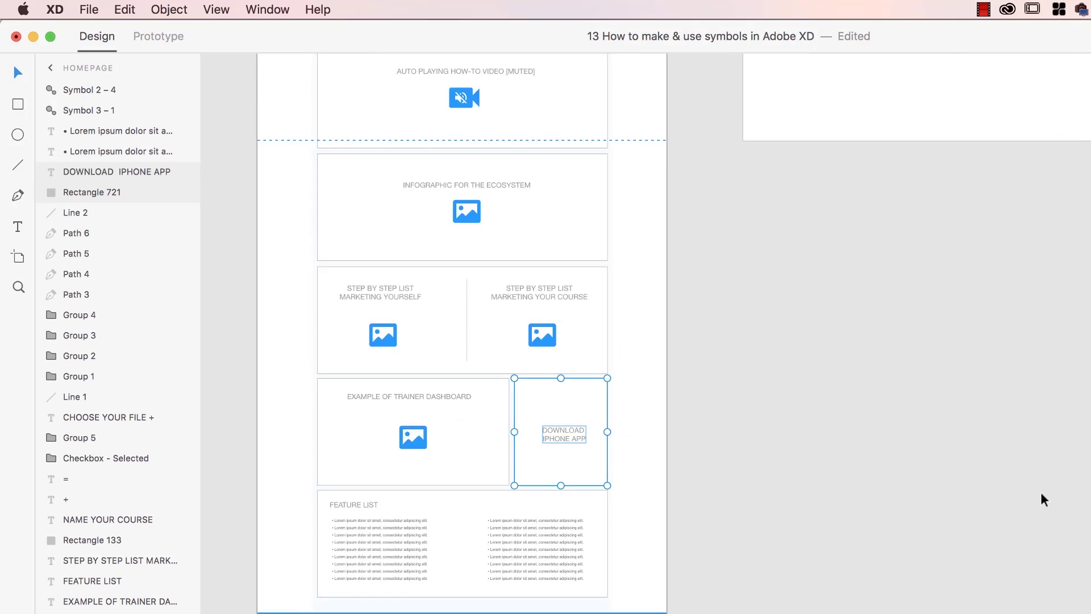
pyautogui.hscroll(-5, 1041, 492)
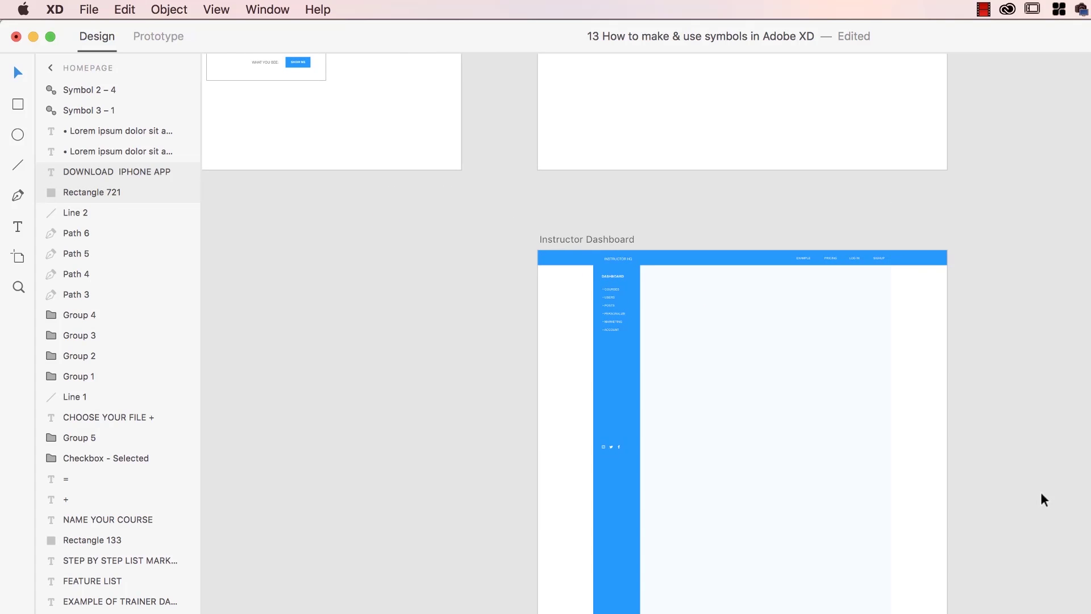
pyautogui.click(898, 462)
pyautogui.scroll(3, 898, 462)
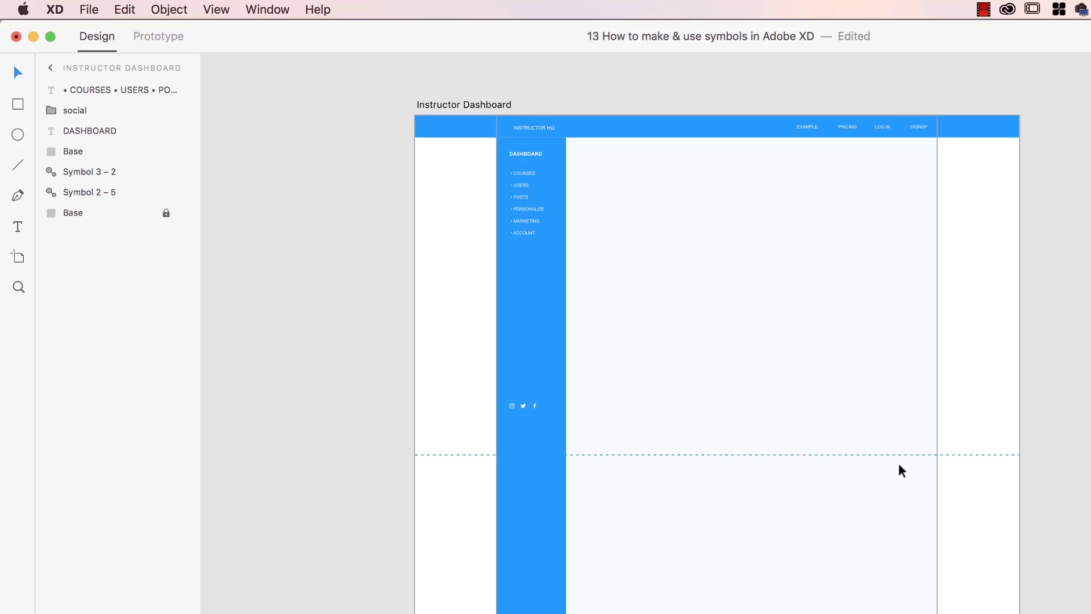
pyautogui.scroll(5, 898, 463)
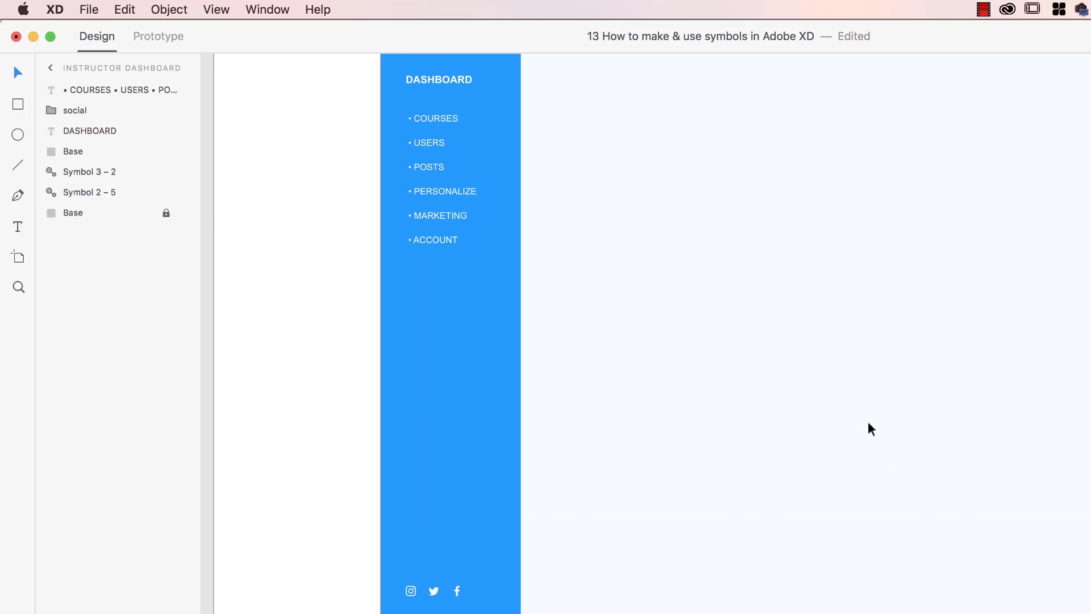
pyautogui.press('super+v')
pyautogui.moveTo(773, 355); pyautogui.dragTo(595, 354)
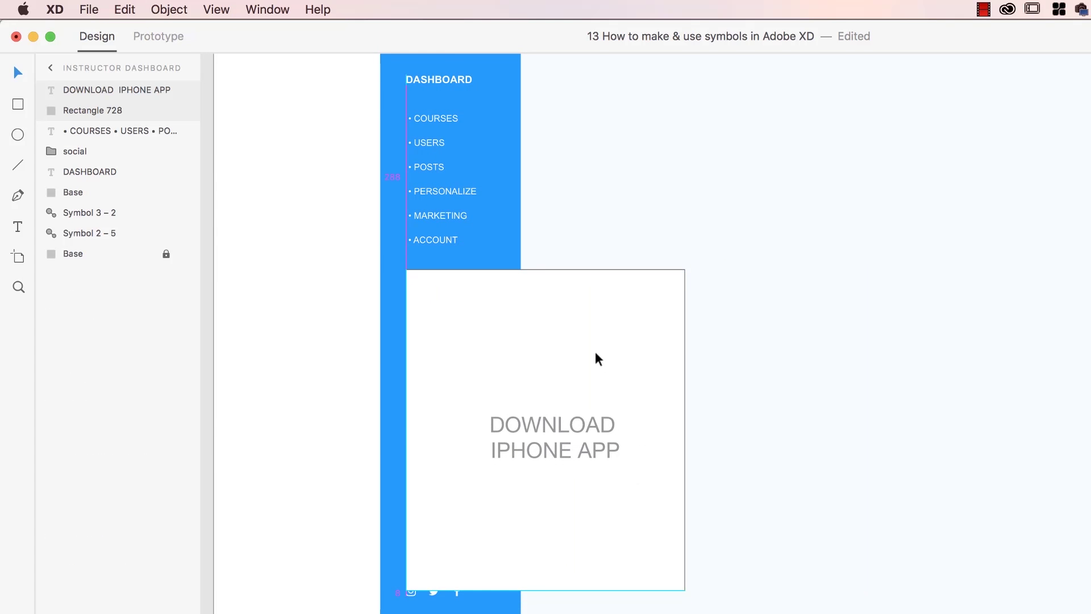
# - Narrow the pasted DOWNLOAD IPHONE APP box from its outer edge until the white rectangle fits within the side bar
pyautogui.moveTo(685, 430); pyautogui.dragTo(530, 434)
pyautogui.press('Delete')
pyautogui.press('super+z')
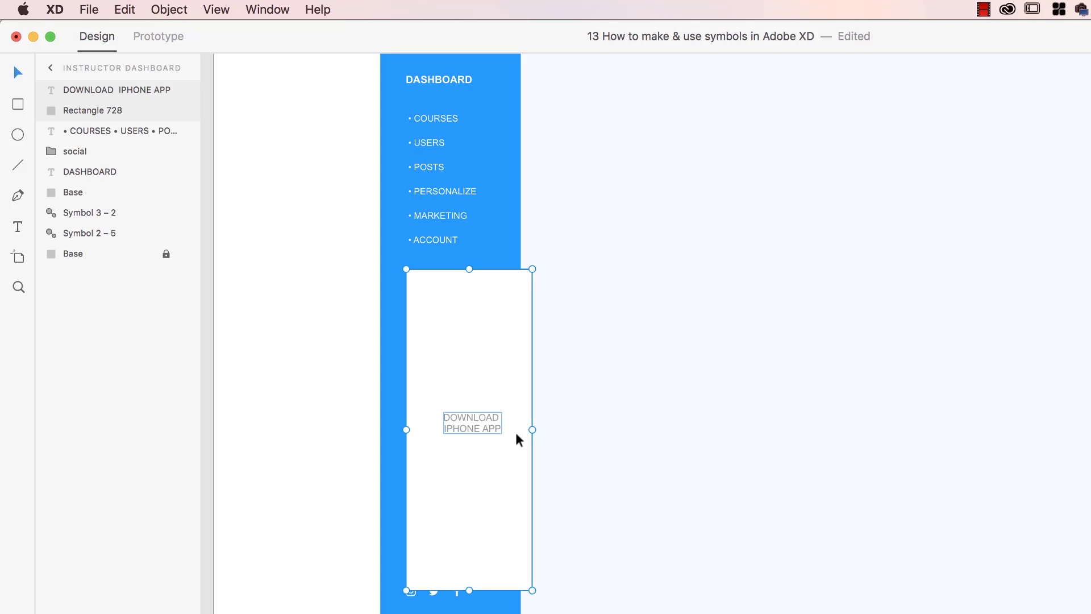
pyautogui.click(493, 425)
pyautogui.click(490, 367)
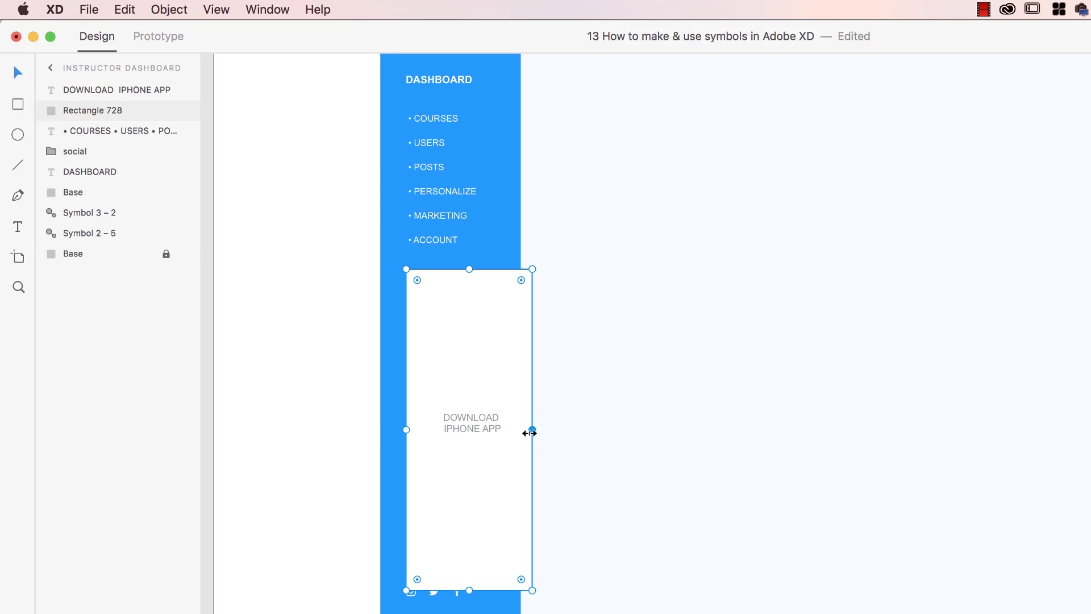
pyautogui.moveTo(531, 430); pyautogui.dragTo(504, 430)
pyautogui.click(514, 463)
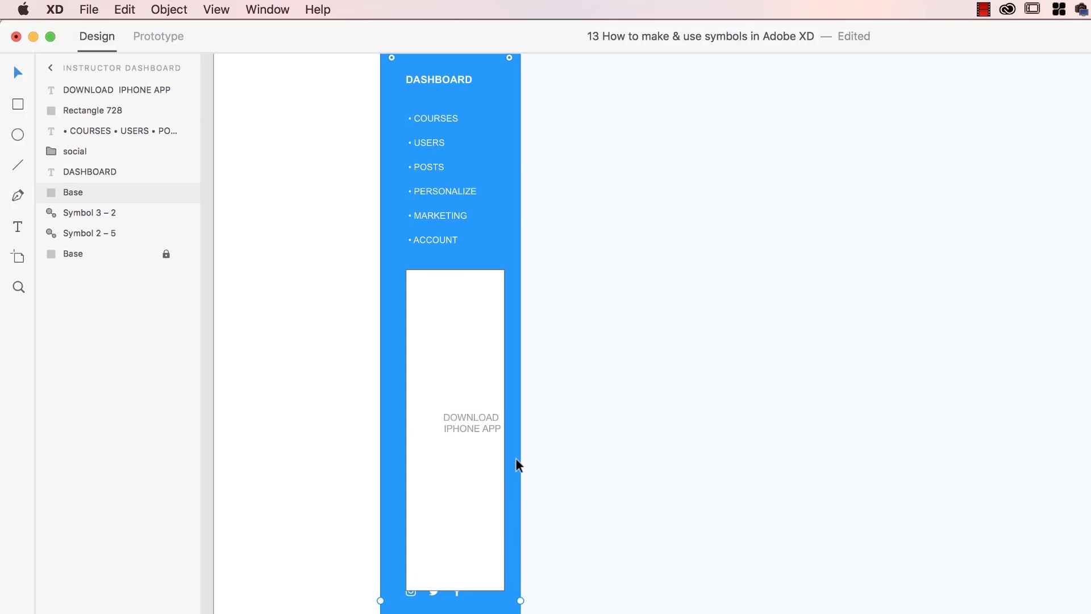
# - Widen the side bar's blue base and the white rectangle, and center the DOWNLOAD IPHONE APP text in the rectangle
pyautogui.moveTo(521, 604); pyautogui.dragTo(578, 602)
pyautogui.click(479, 476)
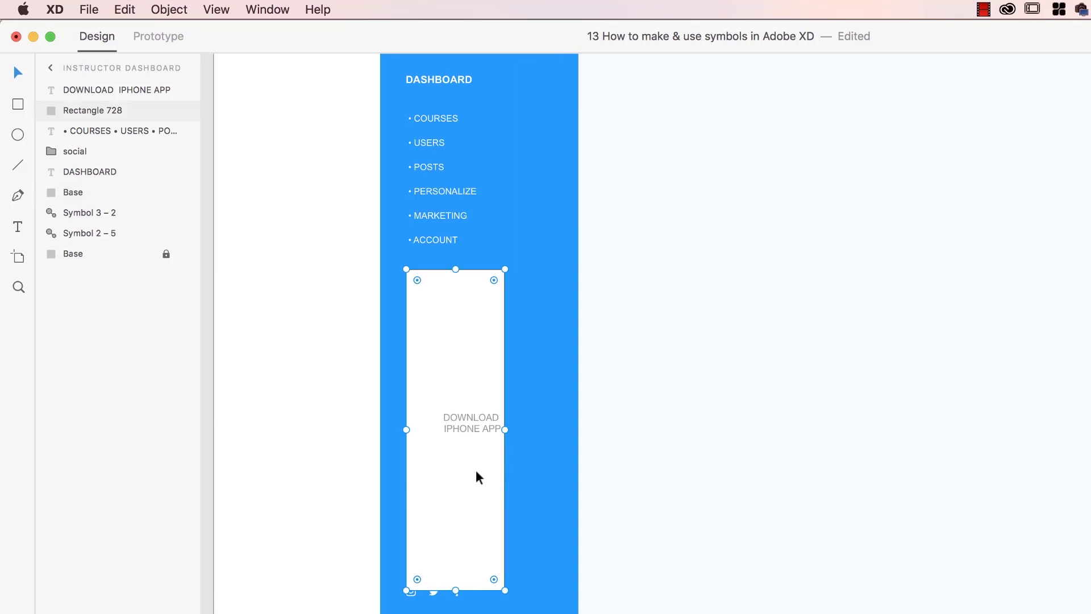
pyautogui.moveTo(504, 431); pyautogui.dragTo(555, 439)
pyautogui.moveTo(480, 418); pyautogui.dragTo(492, 423)
pyautogui.click(526, 375)
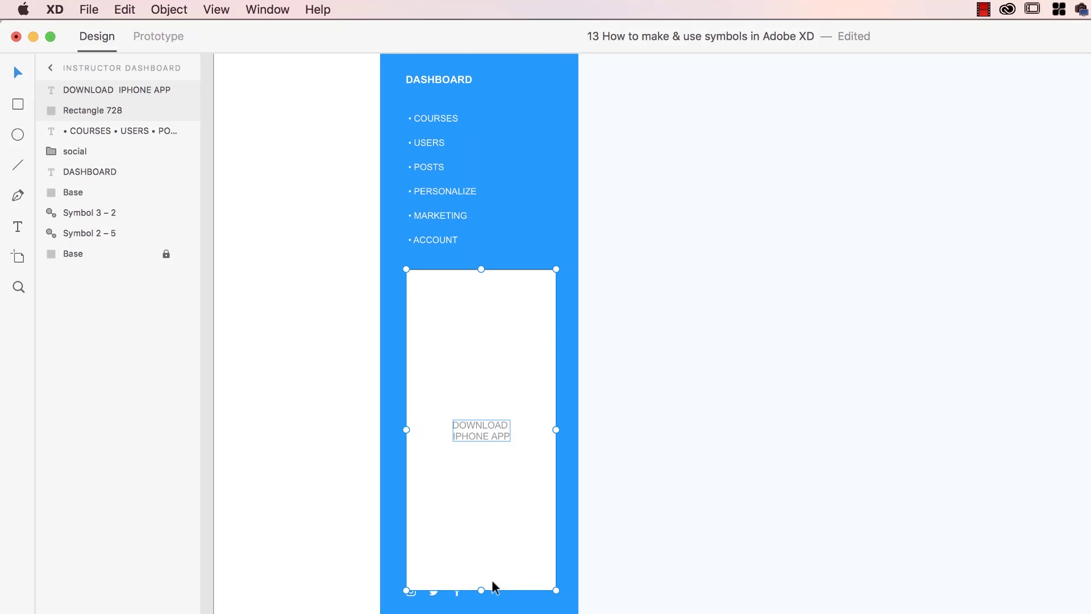
# - Shrink the white rectangle around its center so it clears the social icons, and select the row of social icons
pyautogui.click(560, 587)
pyautogui.click(526, 580)
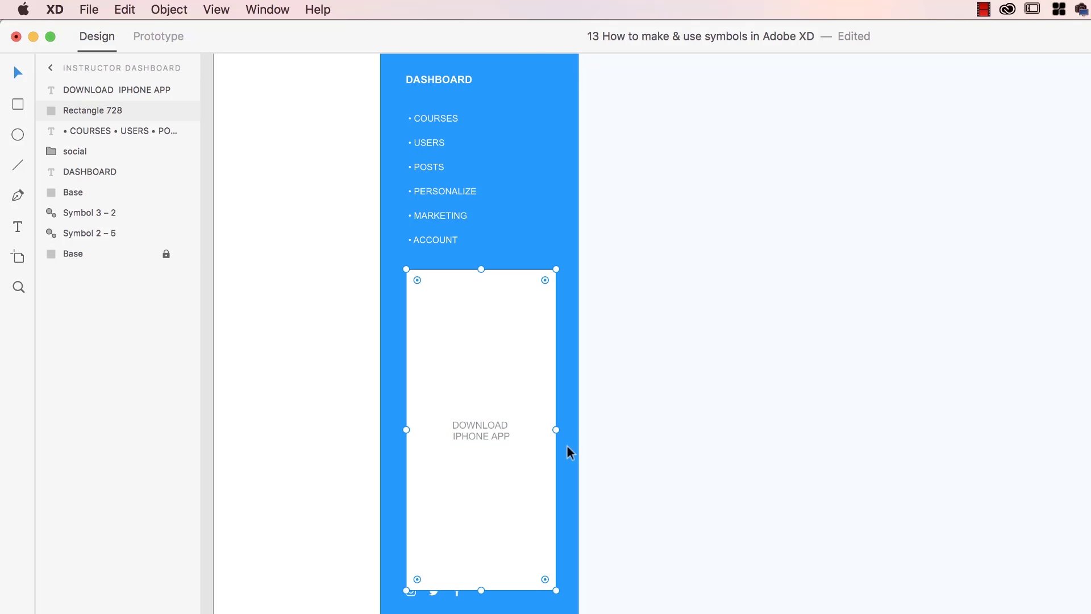
pyautogui.moveTo(558, 268); pyautogui.dragTo(499, 320)
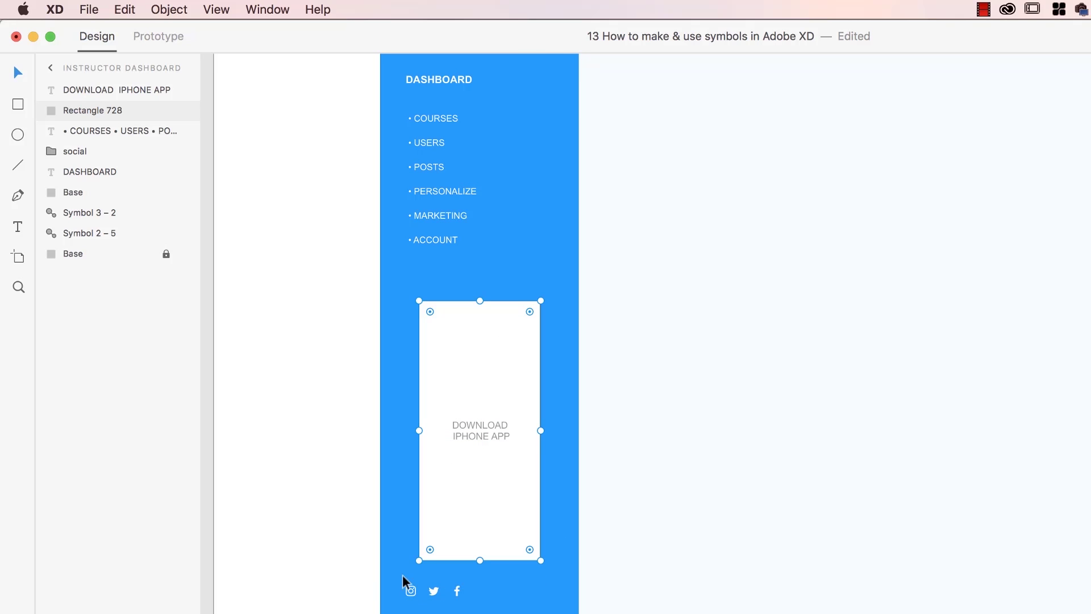
pyautogui.moveTo(331, 592); pyautogui.dragTo(578, 612)
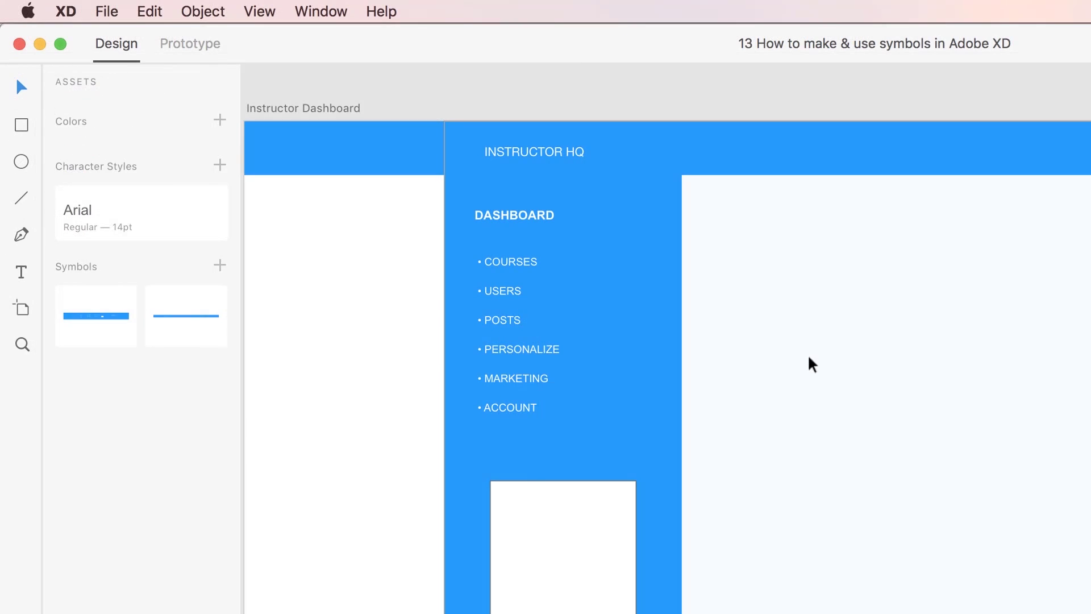
# - Create a symbol from the whole side bar, including its heading, menu list, download box and social icons
pyautogui.hscroll(-3, 812, 364)
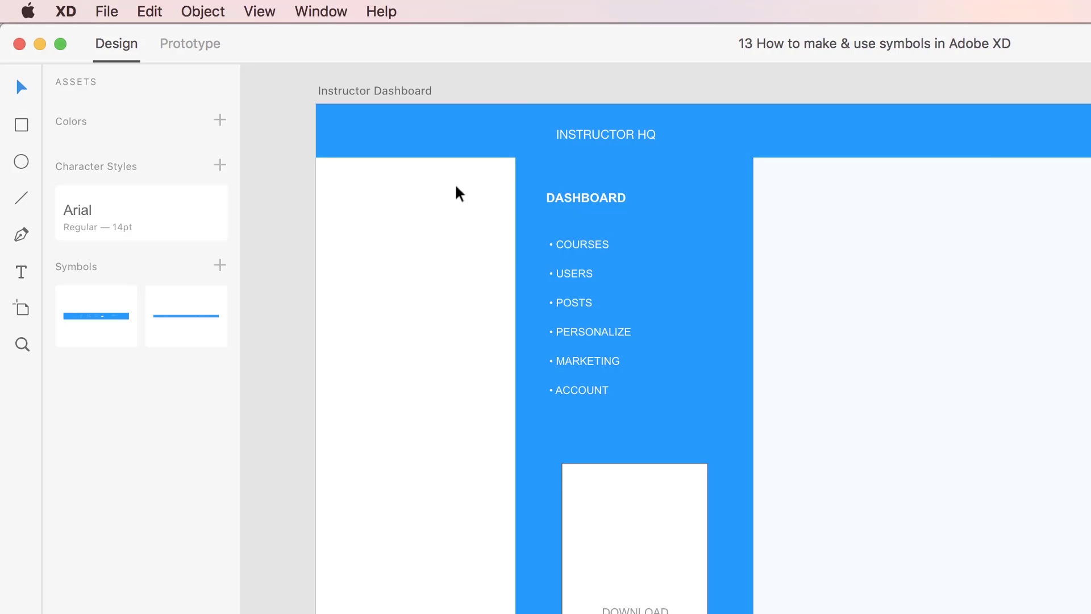
pyautogui.moveTo(455, 186); pyautogui.dragTo(733, 612)
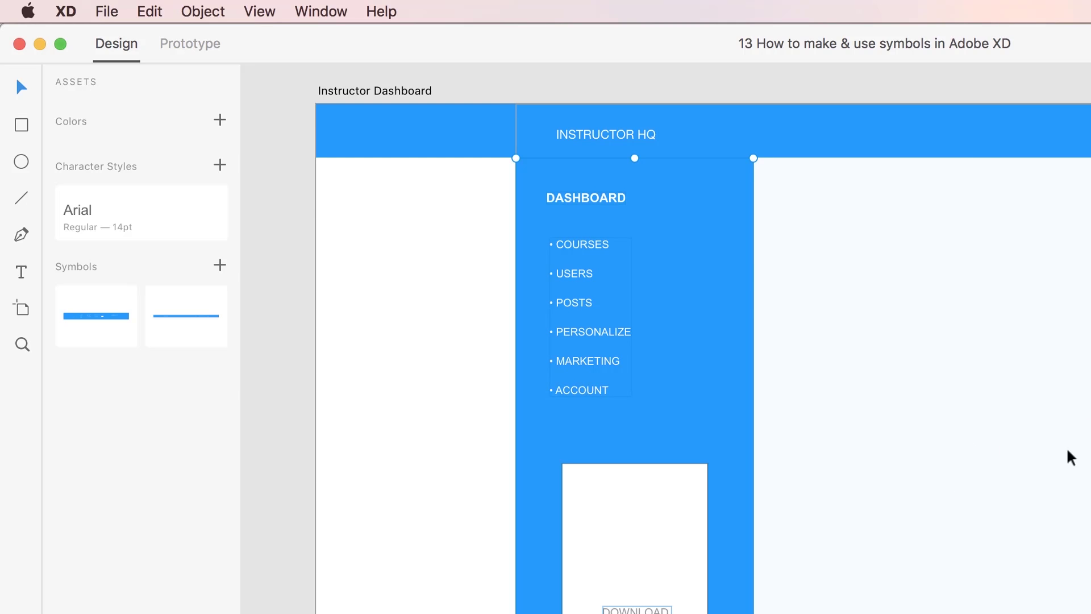
pyautogui.click(220, 266)
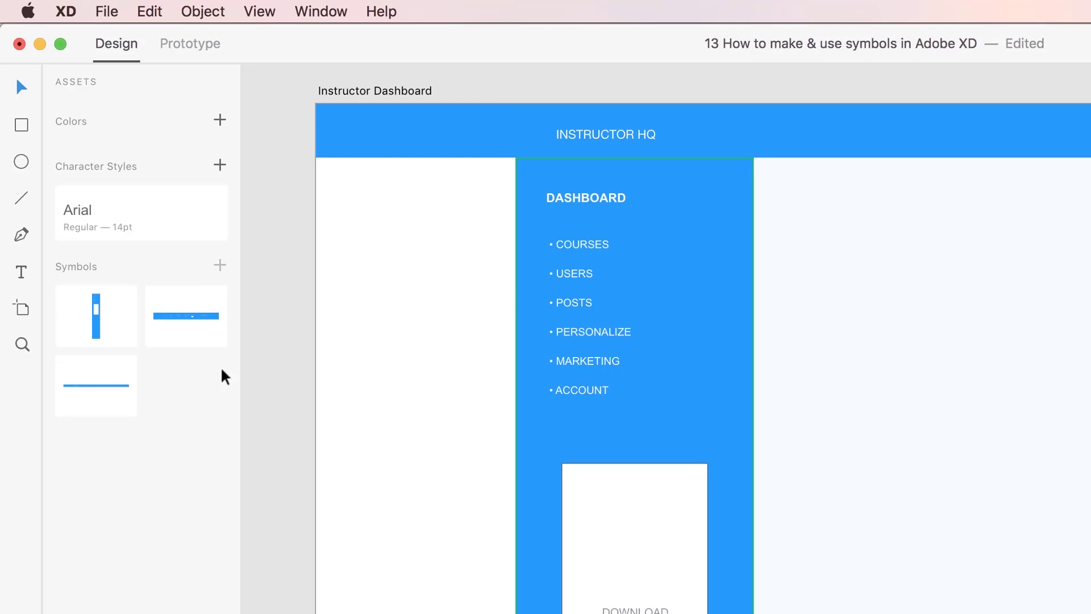
pyautogui.click(294, 492)
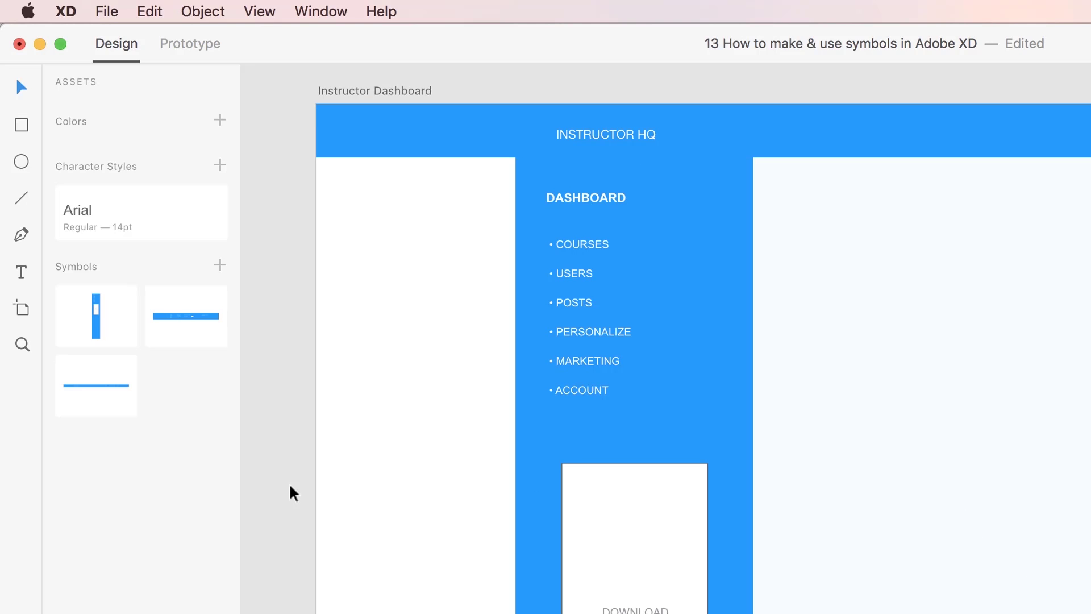